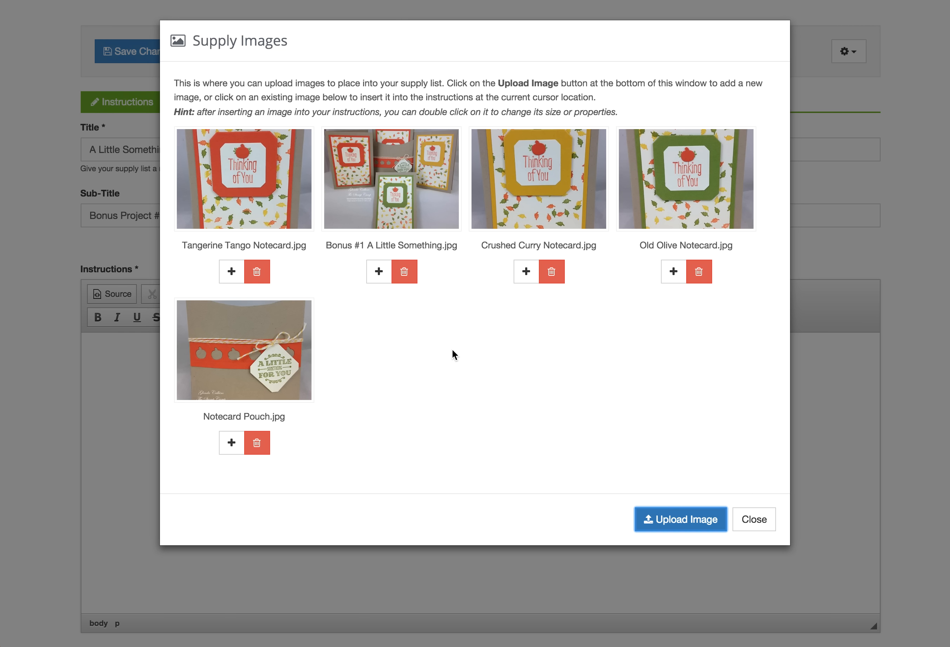
Insert the 'Bonus #1 A Little Something.jpg' photo into the Instructions
left_click(398, 157)
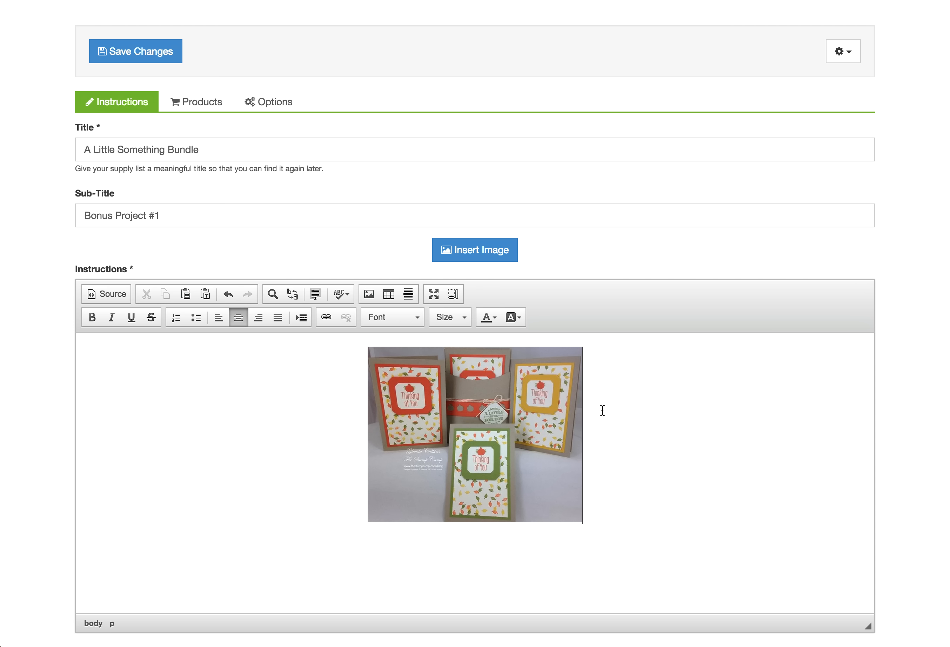
Below the photo, add the bold caption 'Square Pillow Box Punch with 3 Note cards & Envelopes'
key("Return")
left_click(93, 319)
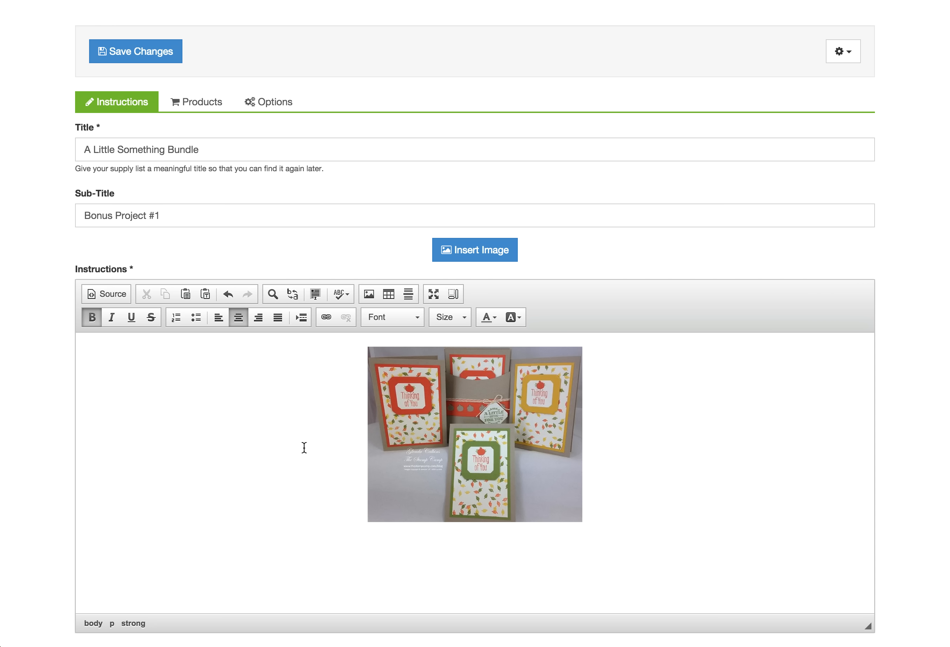
type("Square Pillow Box Punch")
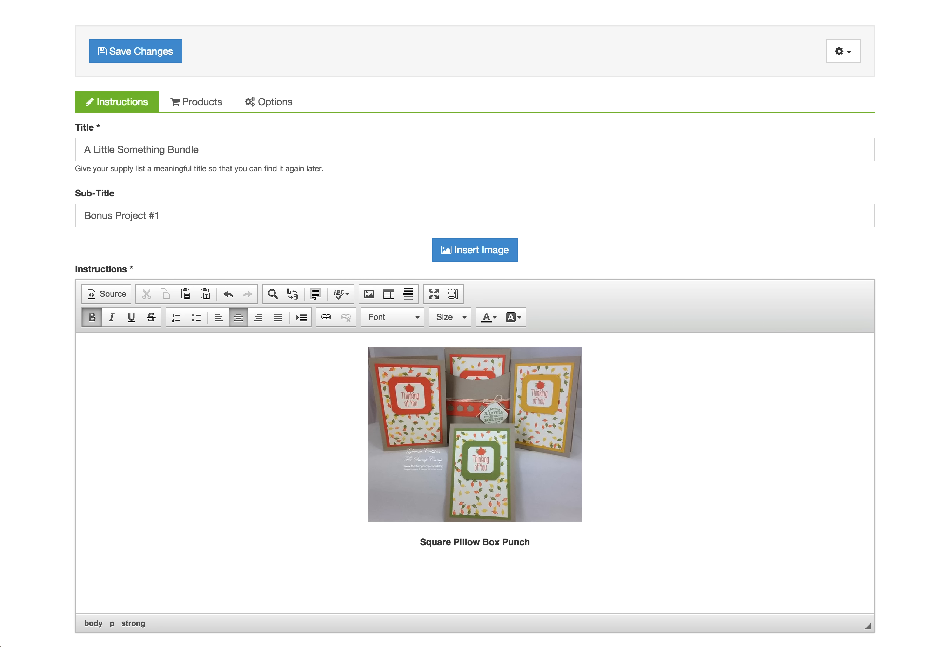
type(" with 3")
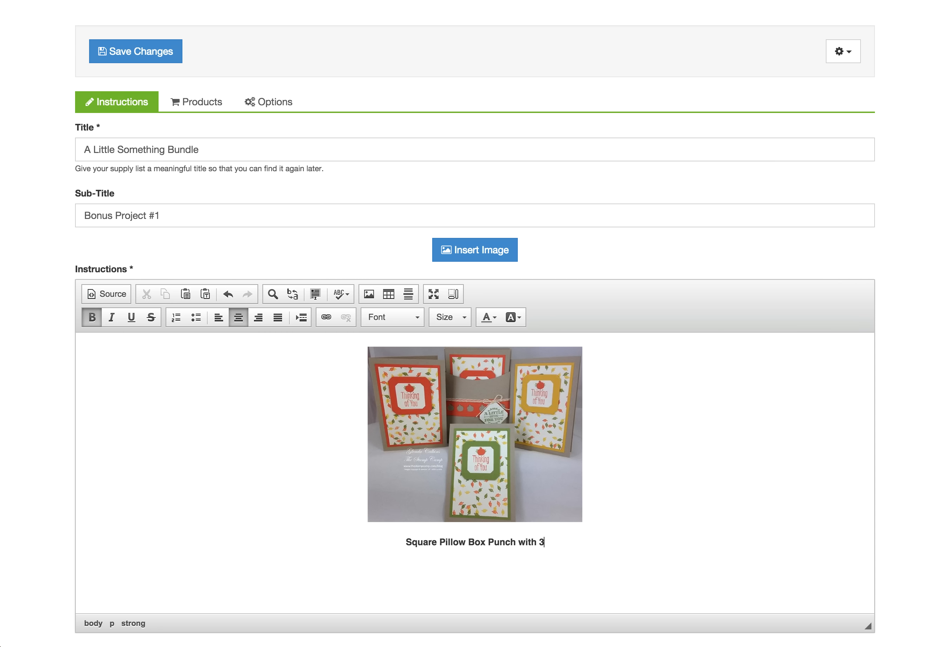
type(" Note car")
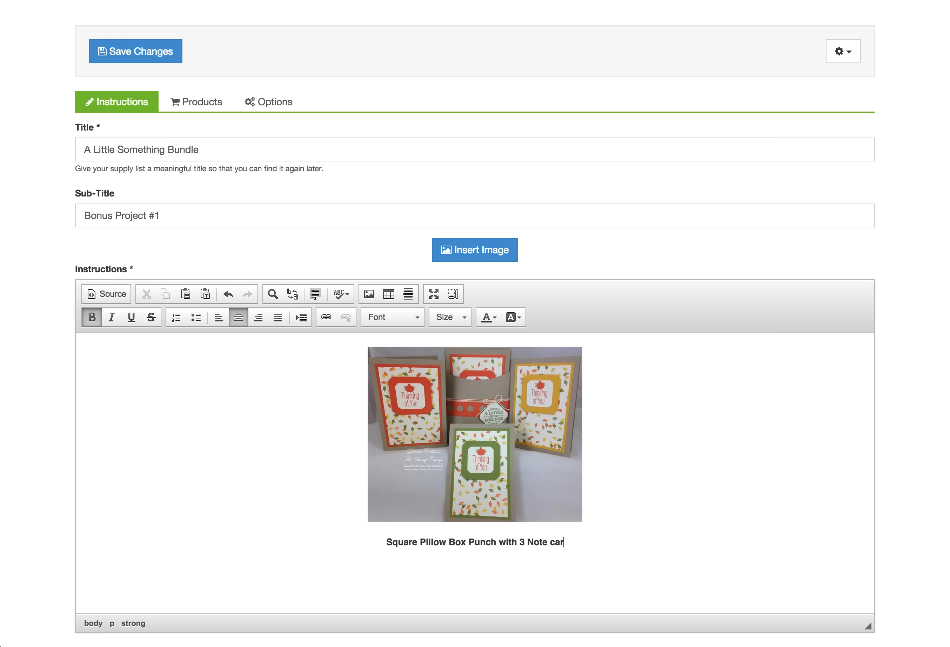
type("ds & Envel")
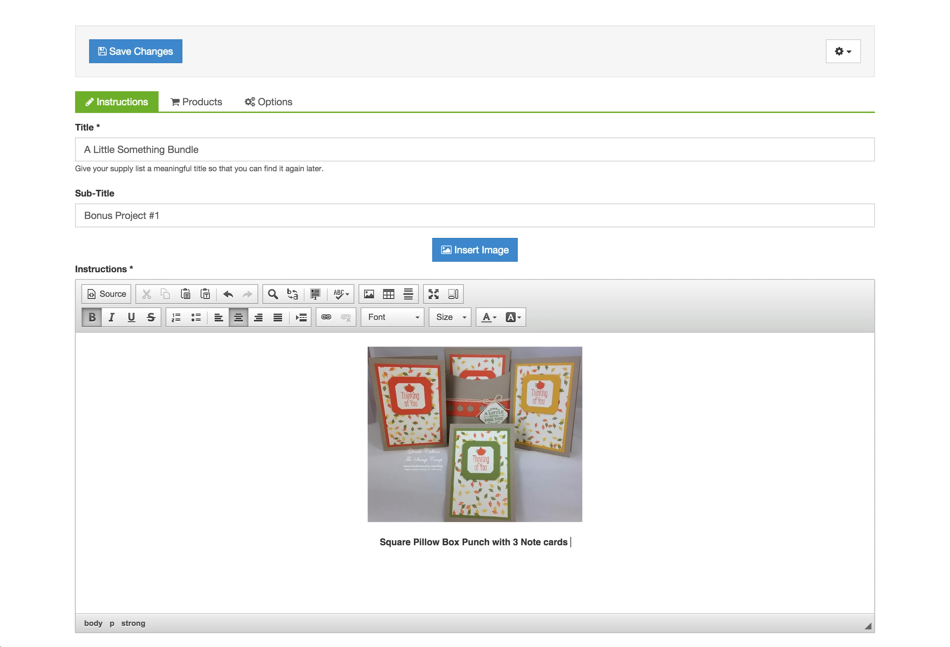
type("opes")
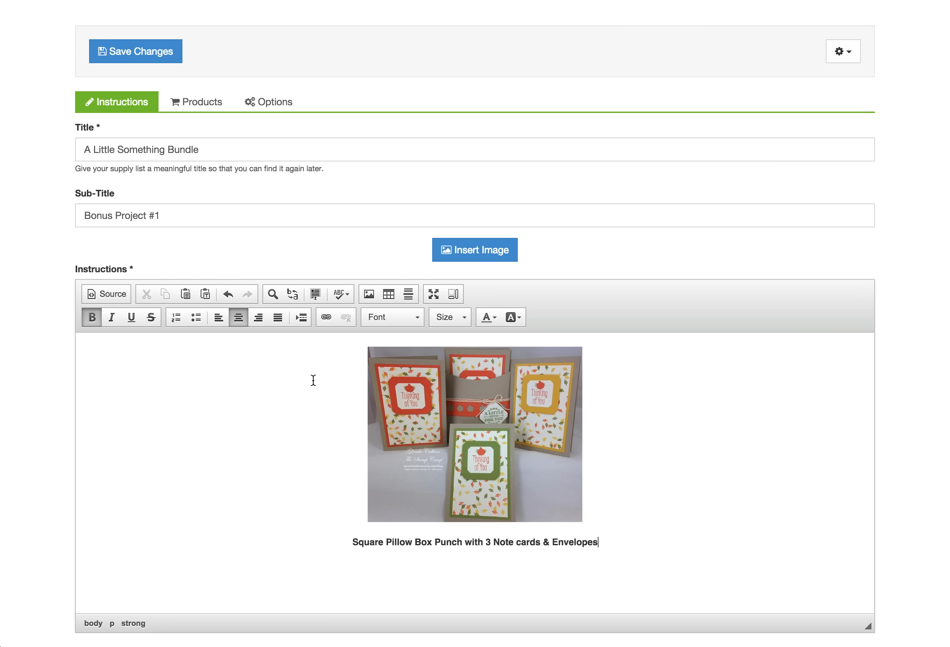
Enable SCAYT spell checking, correct 'Notecards' to 'Note cards', and start a new line below
left_click(347, 293)
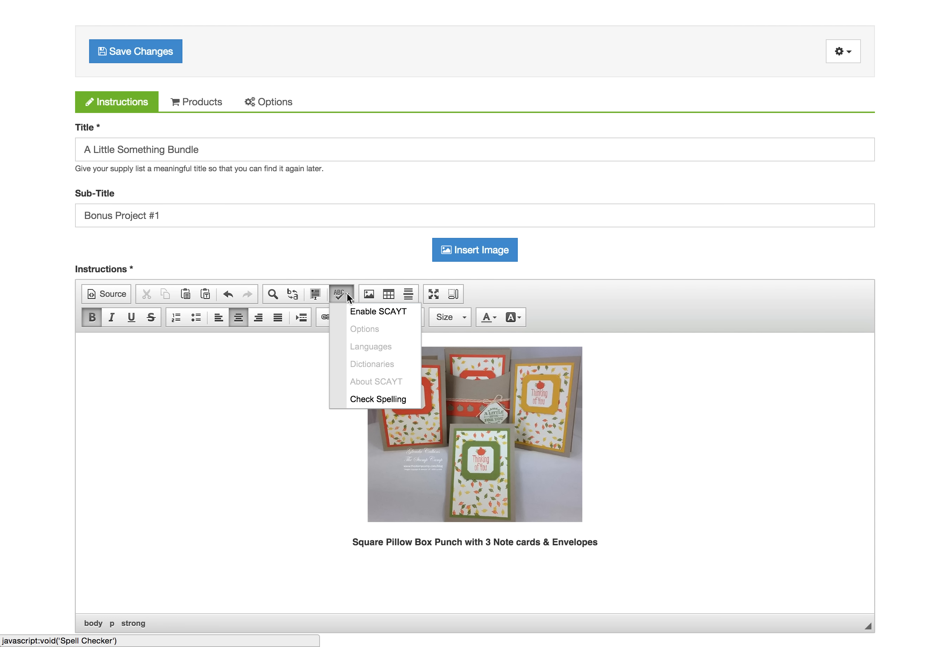
left_click(376, 313)
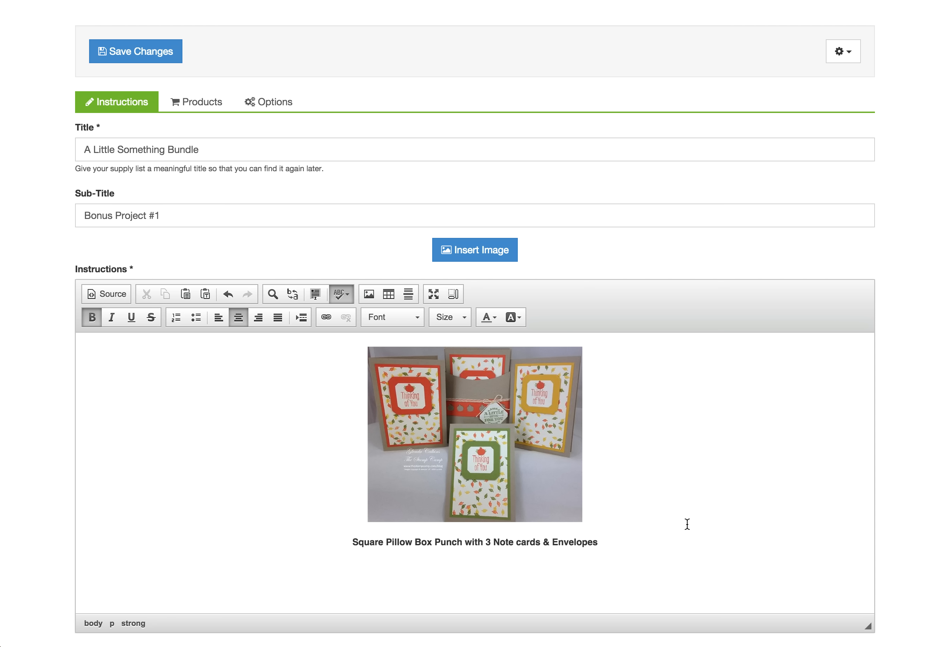
key("BackSpace")
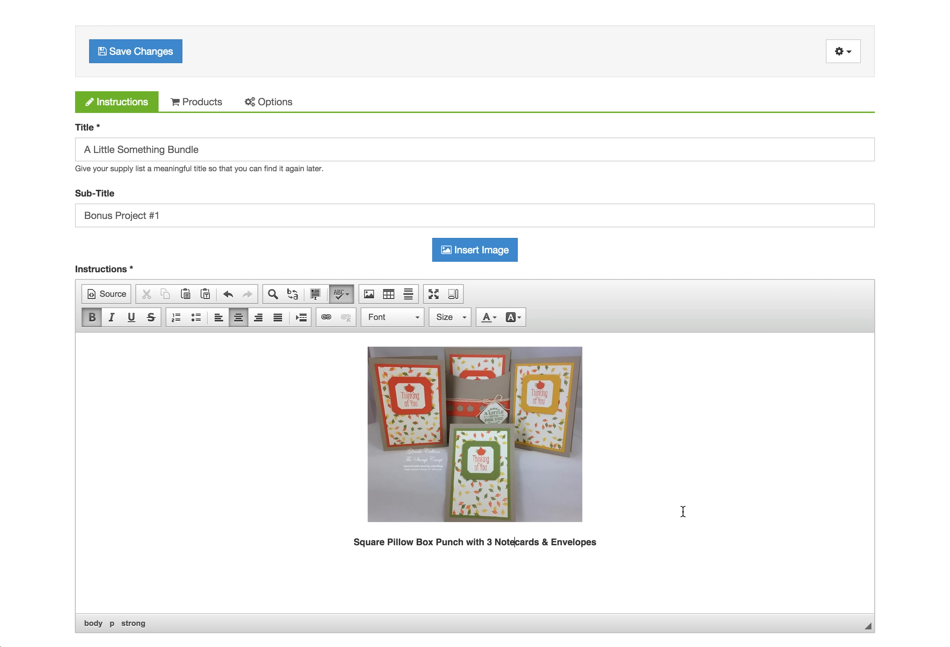
left_click(624, 538)
right_click(515, 545)
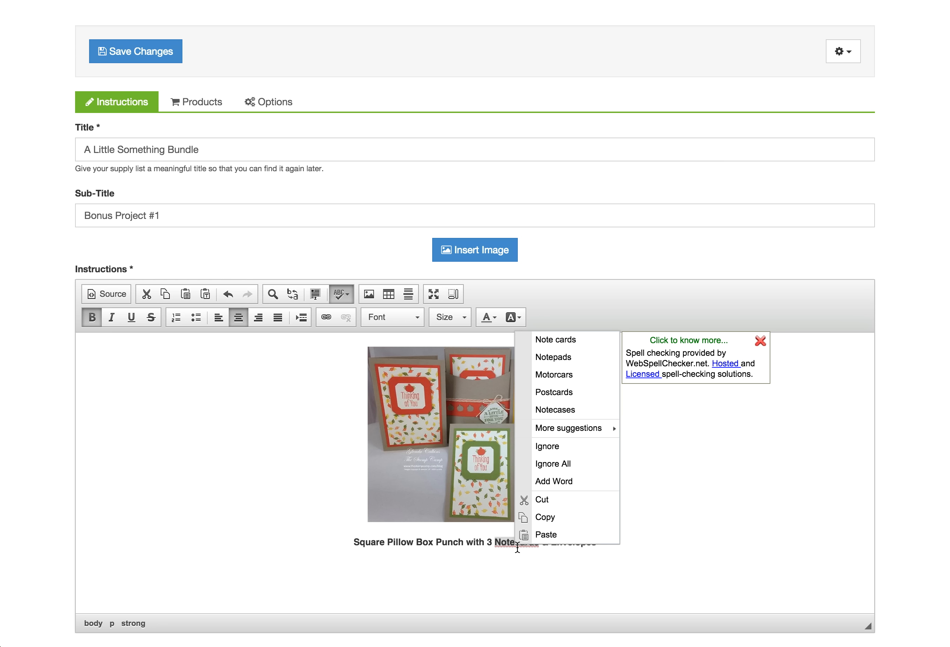
left_click(561, 342)
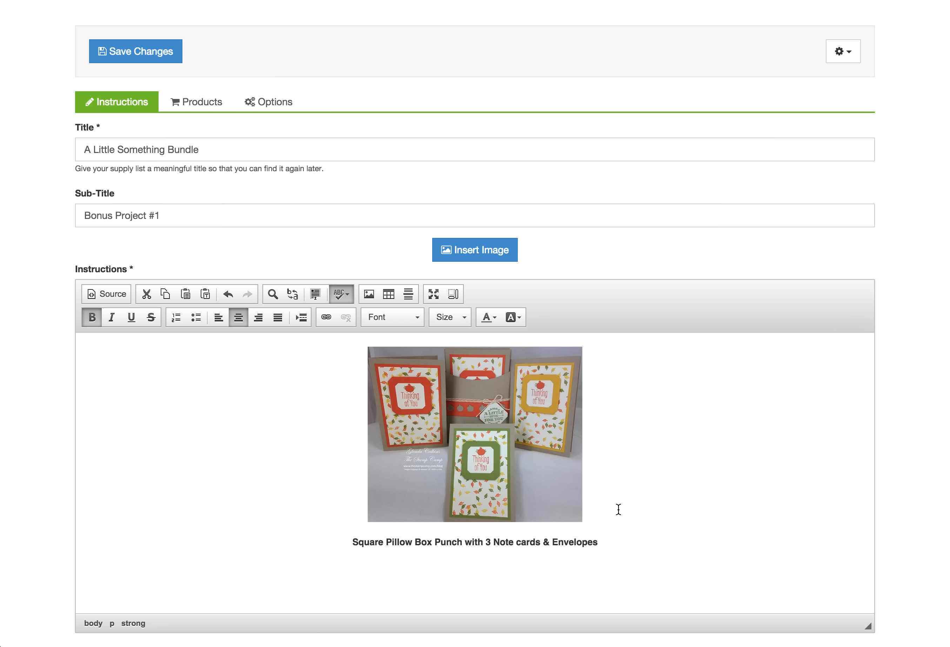
left_click(625, 537)
key("Return")
Insert the Notecard Pouch photo from the supply images below the first caption
left_click(459, 250)
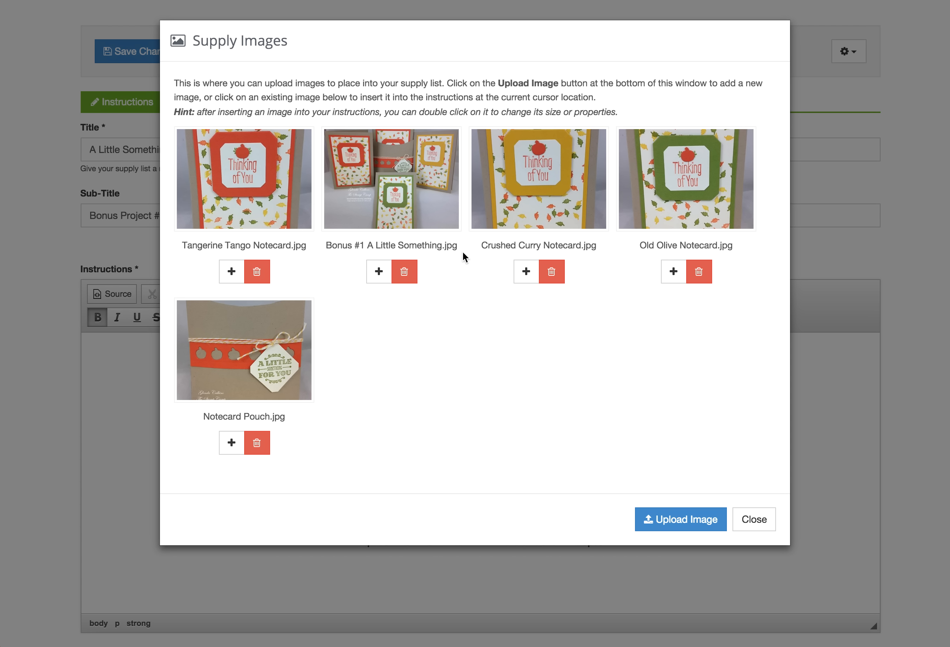
left_click(244, 360)
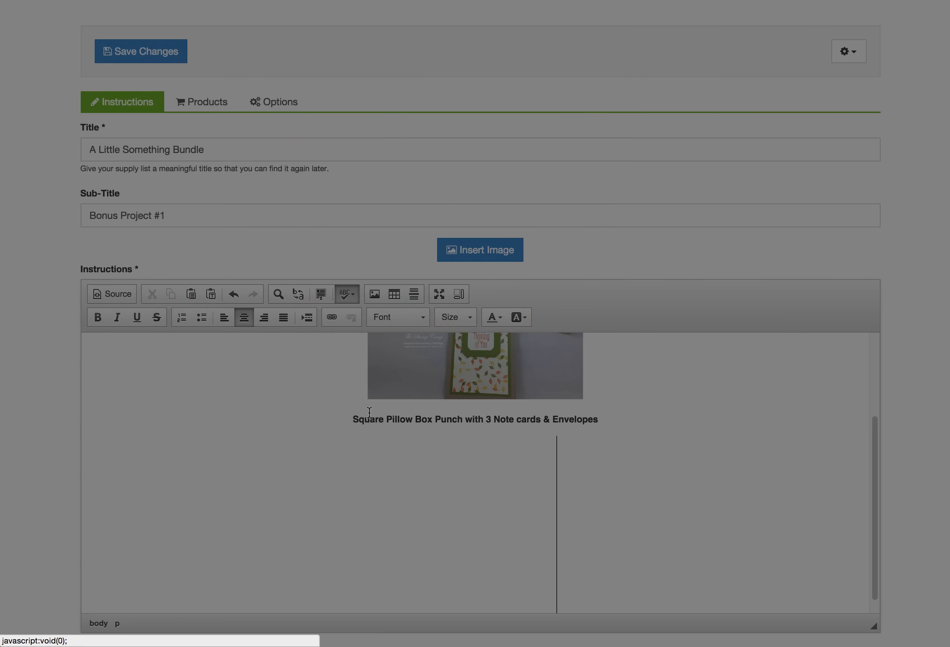
key("Return")
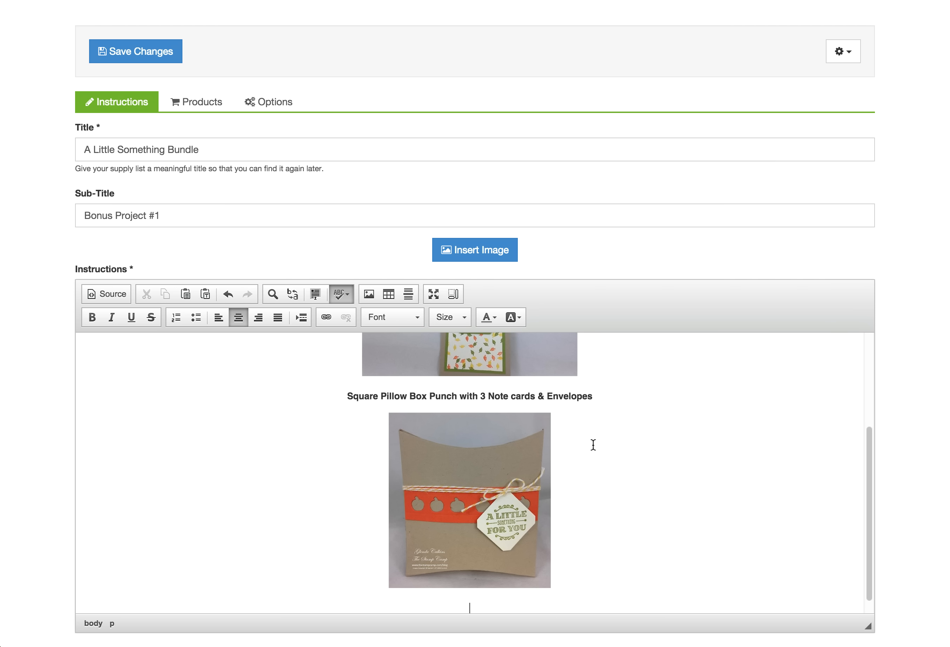
Add the bold caption 'Square Pillow Box Pouch' beneath the pouch photo
left_click(93, 319)
type("S")
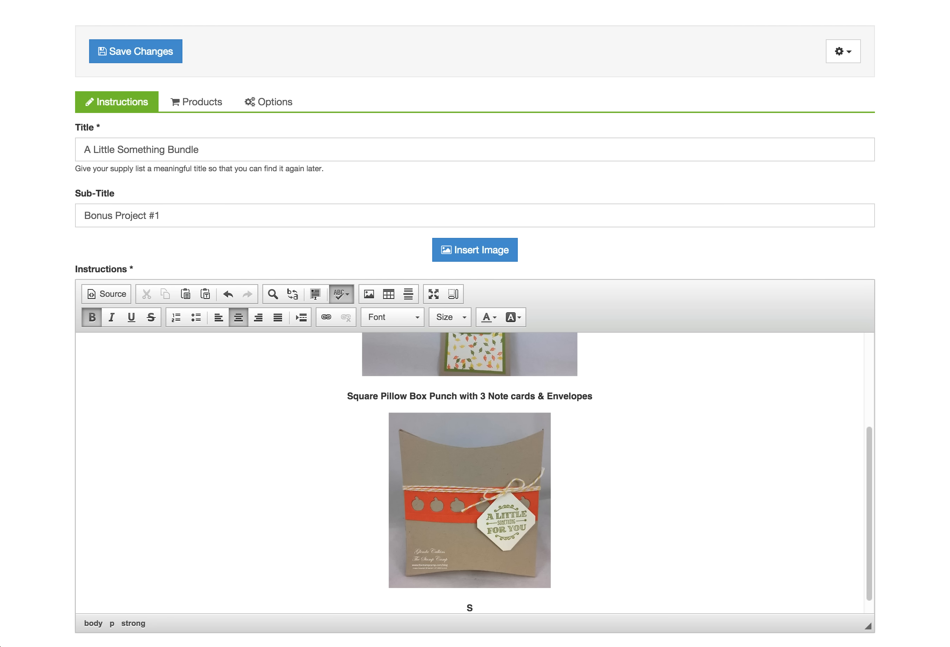
type("quare Pillow Box Pou")
key("BackSpace")
type("ouch")
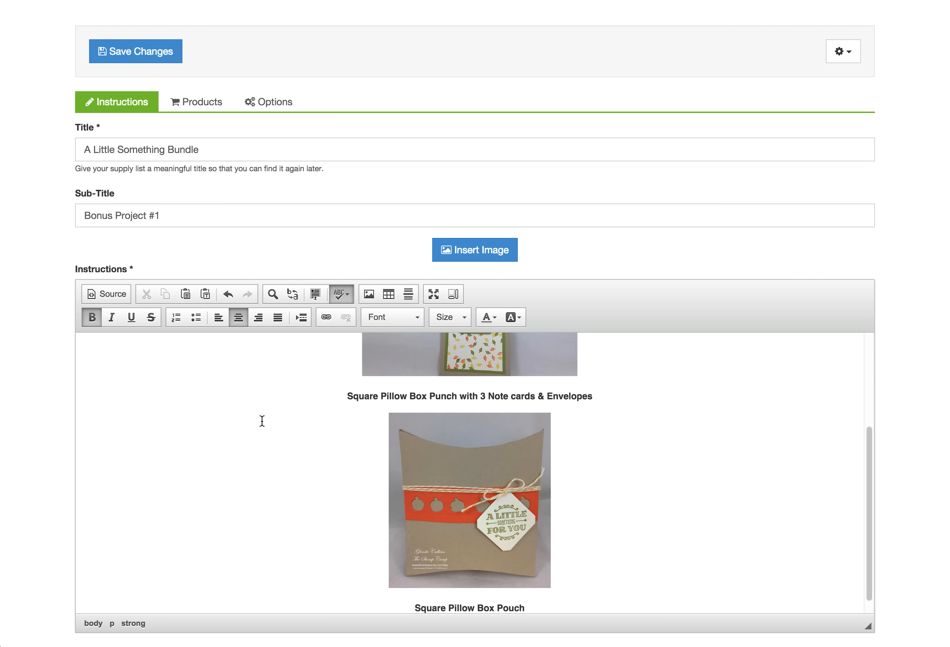
scroll(622, 480, "up", 1)
scroll(622, 480, "up", 1)
scroll(617, 475, "down", 4)
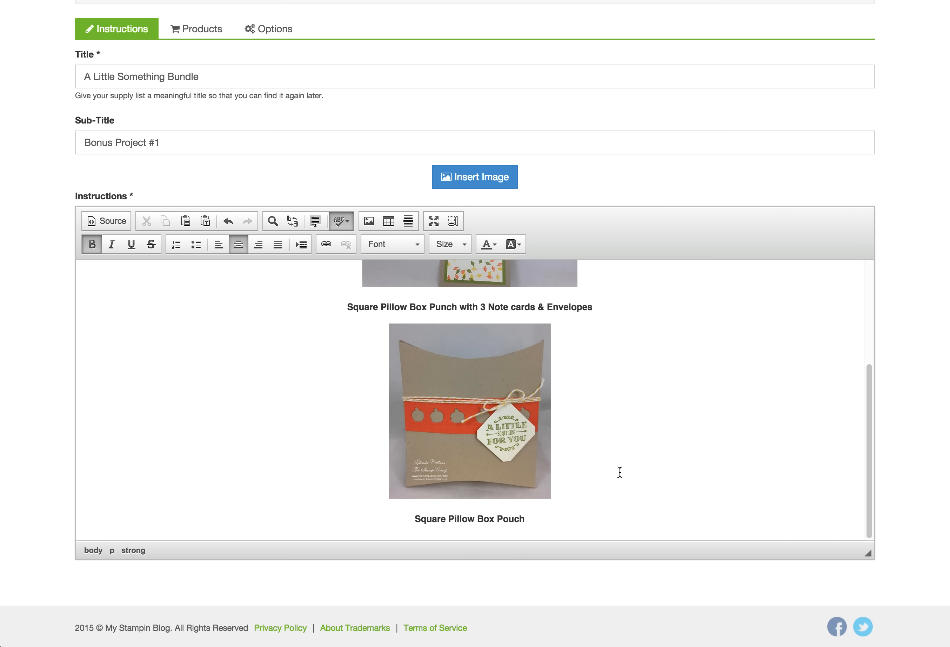
scroll(620, 472, "down", 1)
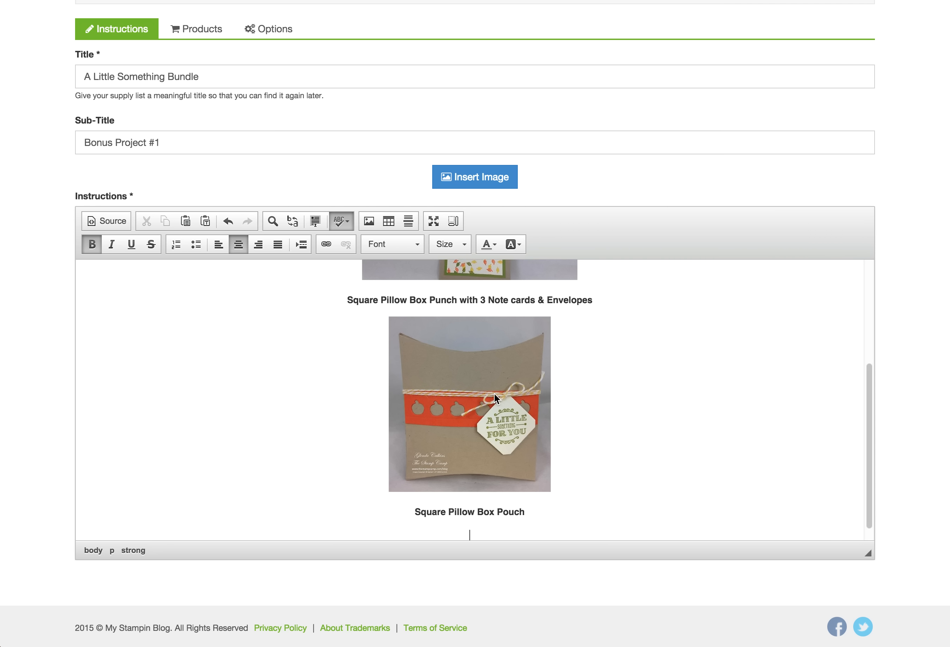
Paste the six pouch instruction paragraphs as plain, left-aligned text below the caption
left_click(220, 247)
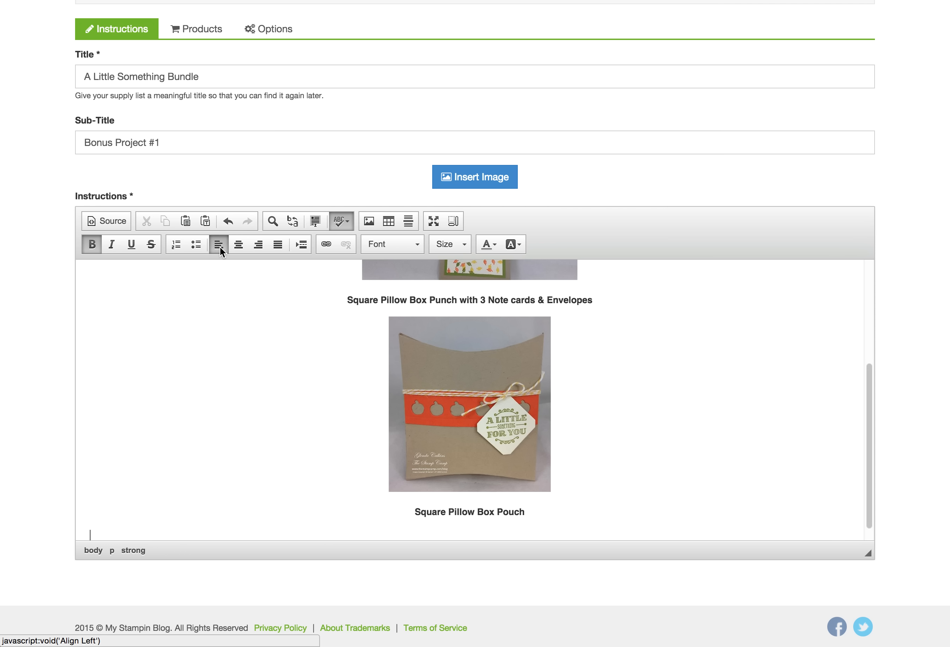
left_click(92, 245)
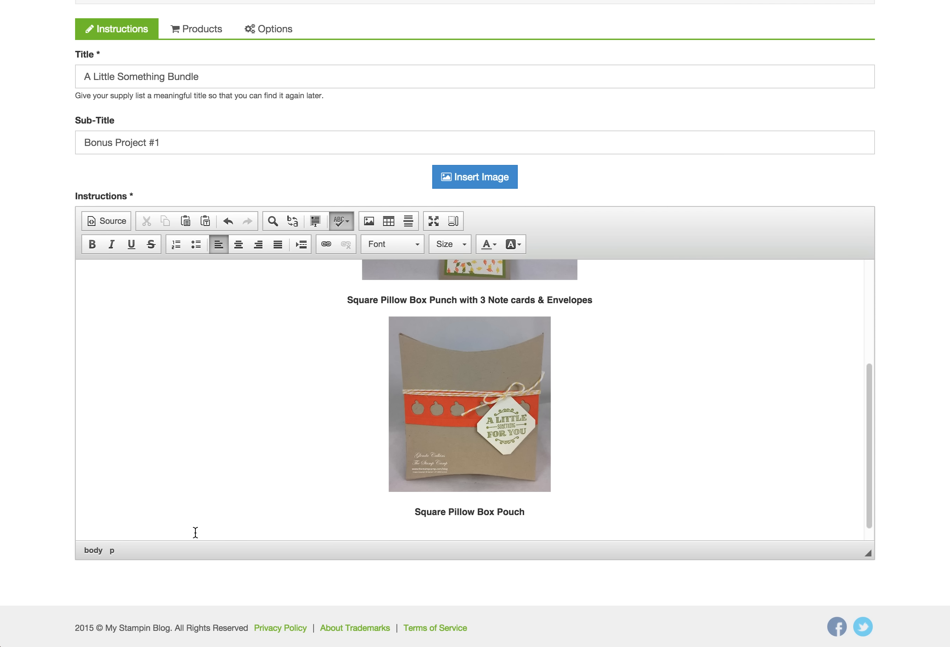
scroll(196, 499, "down", 1)
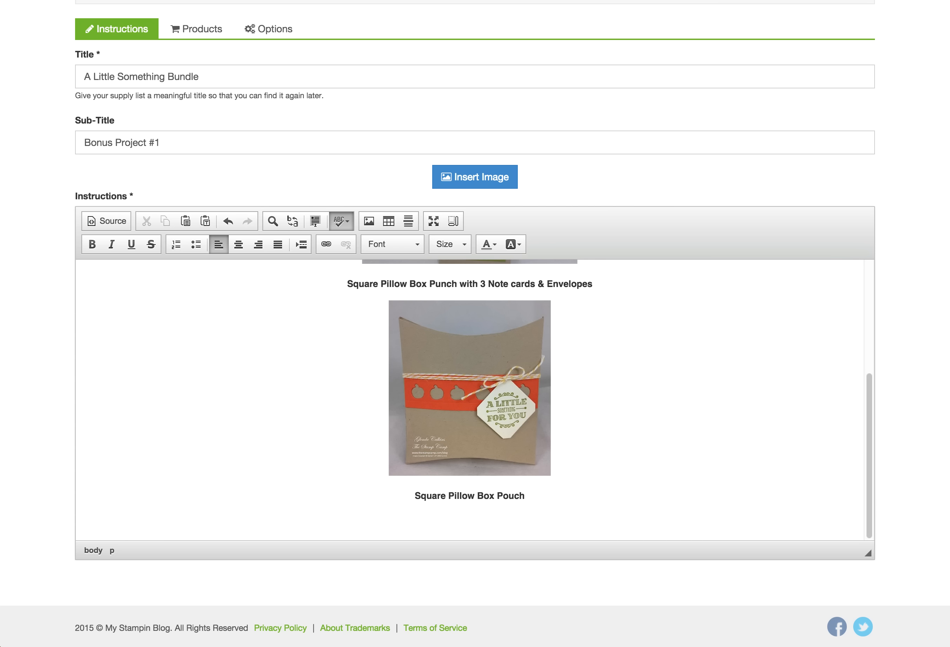
left_click(120, 531)
left_click(114, 522)
type("Cut 2 pieces of Crumb Cake cardstock 5\" X 6\" and run each piece through the Big Shot using the Square Pillow Box die. (You need to do them separately or it will cut instead of score your lines.) Using your scissor trim off the top flap on both pieces. Assemble your Pillow Box as shown in the video. Cut a piece of Tangerine Tango cardstock 1\" X 4\" and using the trio of pumpkins die cut them out in a row; attach to the front of your pouch as shown.  (Keep the little punched out pumpkins.) Cut a piece of Crushed Curry Baker's Twine 32\" and wrap around your pouch and tie in the front. On a piece of Very Vanilla cardstock stamp the sentiment \"A Little something For You\" using Old Olive ink and die cut out using the smaller square framelit; cutting it as shown.  Attach to your pouch as shown using dimensionals.")
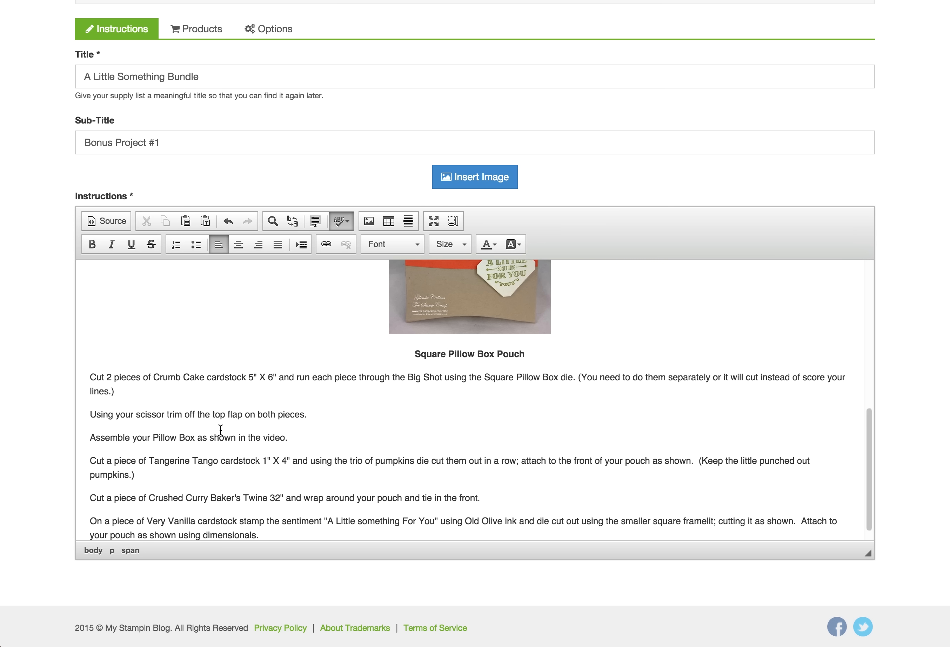
Format all six instruction paragraphs as a numbered list
scroll(231, 442, "down", 1)
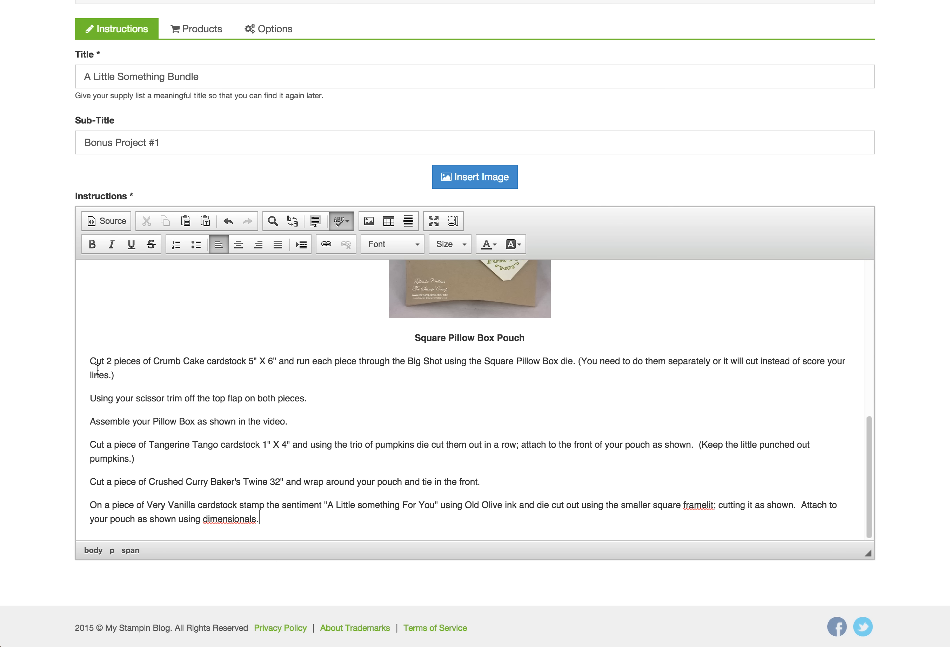
left_click_drag(89, 360, 118, 373)
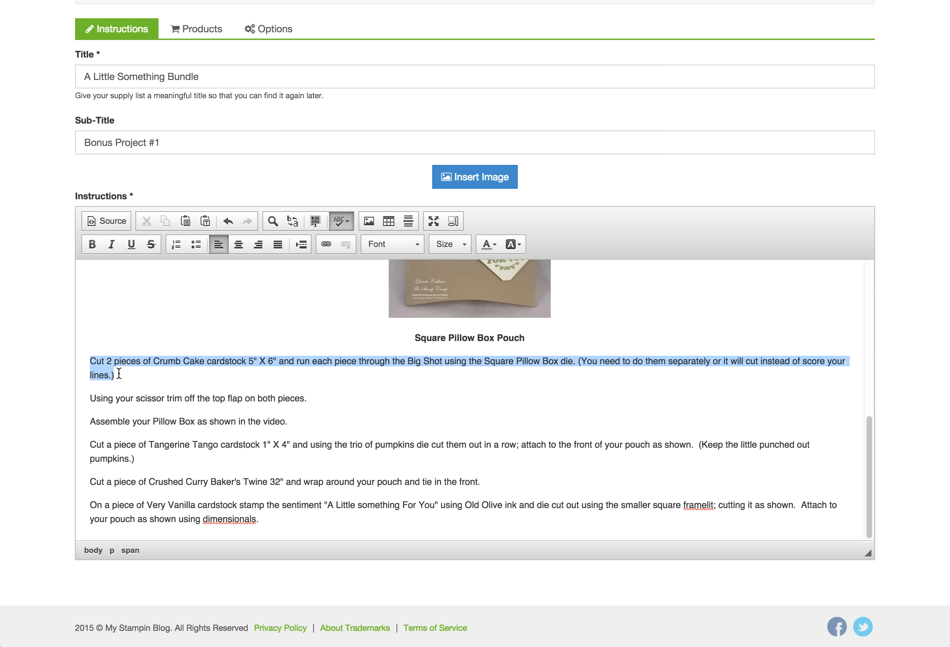
double_click(99, 398)
left_click(130, 422)
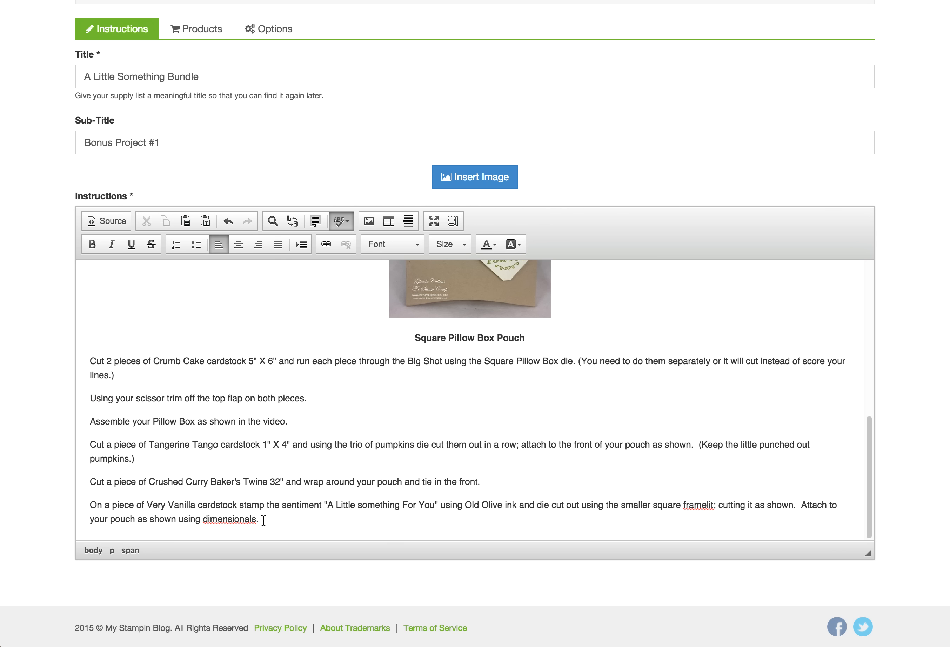
left_click_drag(264, 520, 94, 365)
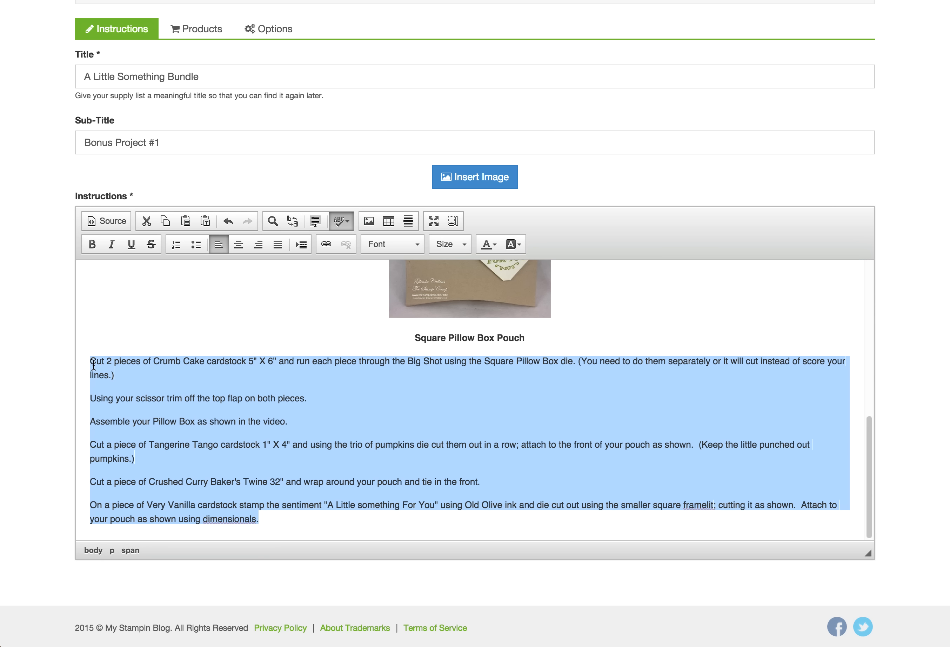
left_click(176, 244)
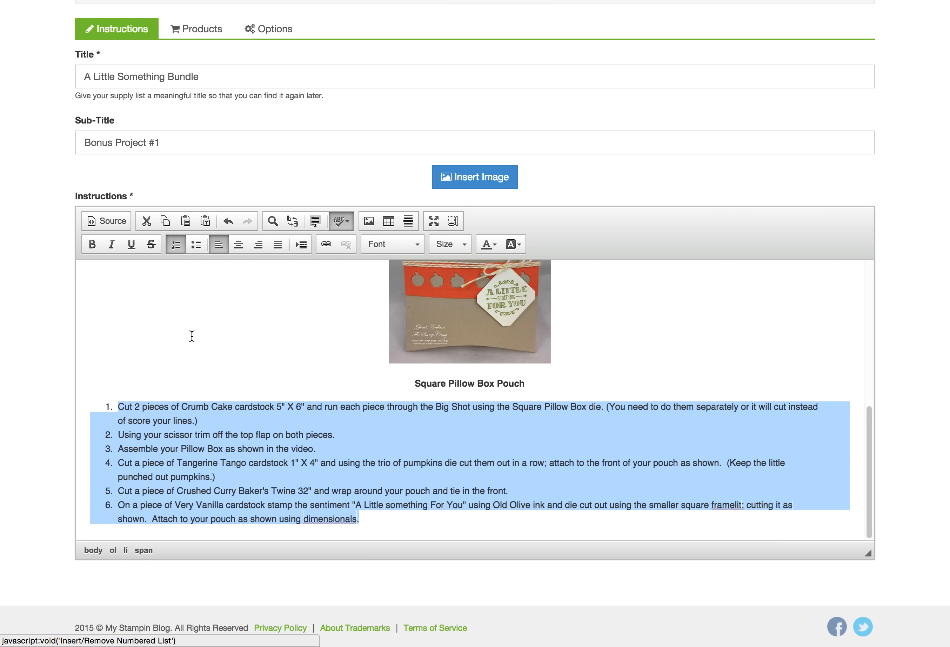
left_click(410, 521)
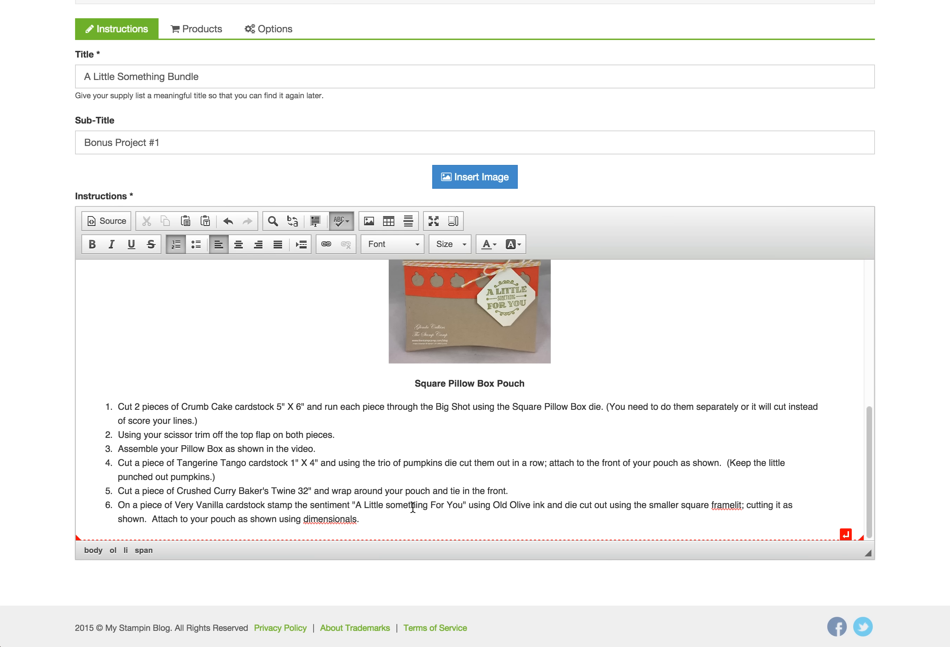
scroll(37, 232, "up", 5)
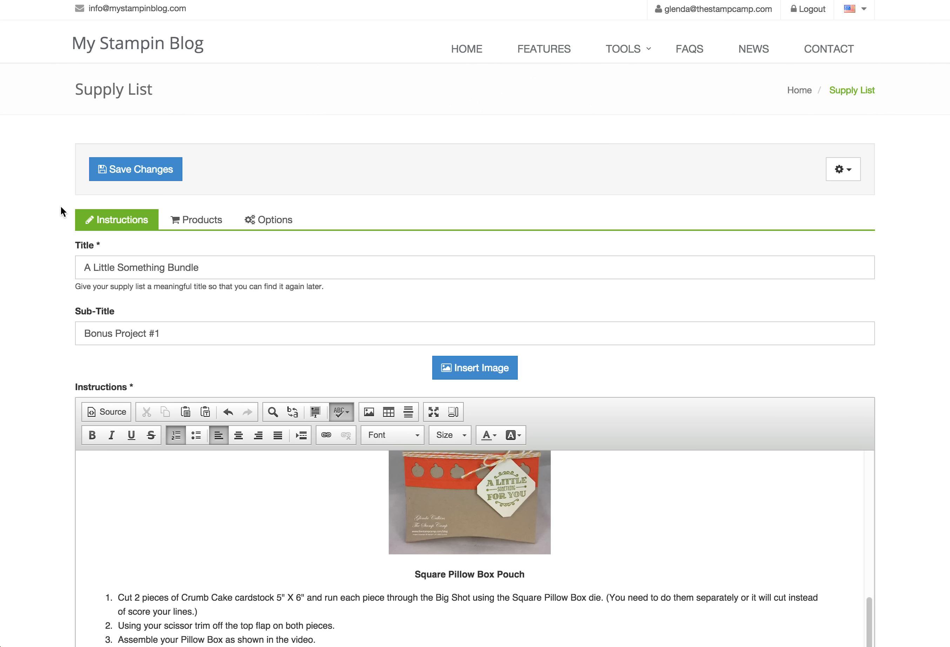
Save the supply list changes and download it as a PDF
left_click(113, 176)
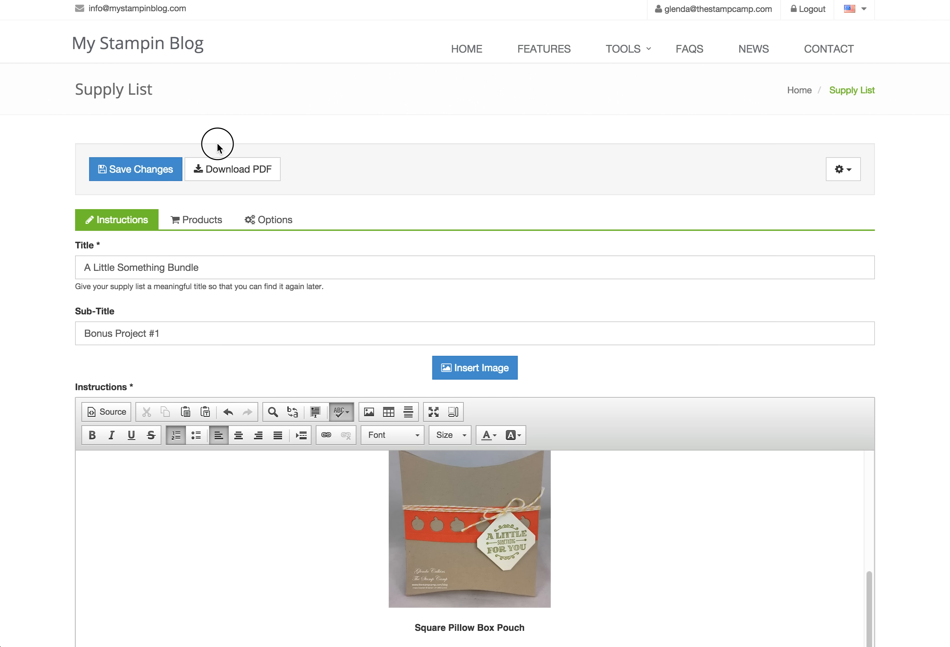
left_click(228, 169)
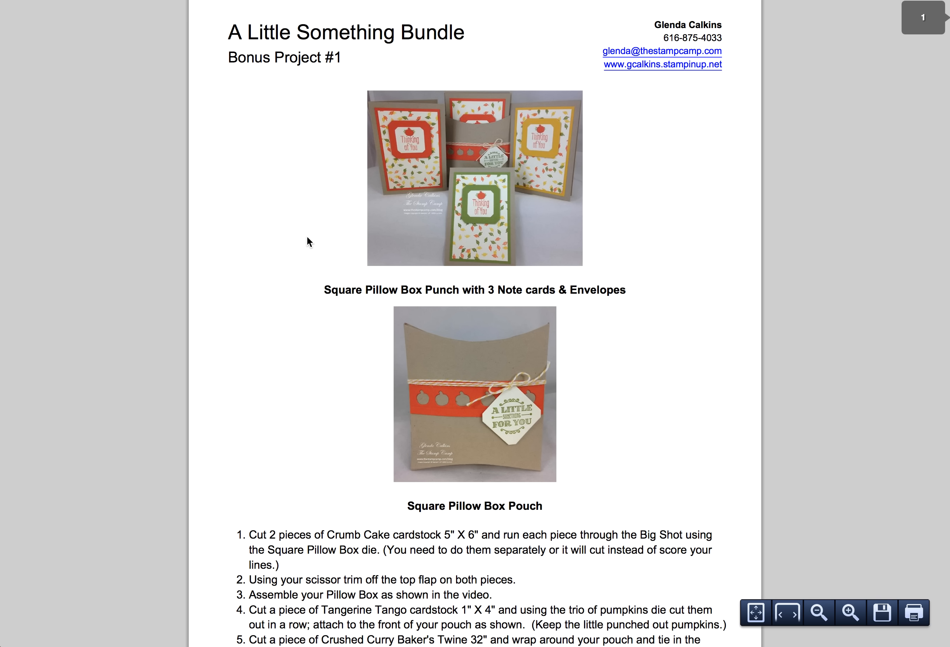
scroll(308, 238, "down", 4)
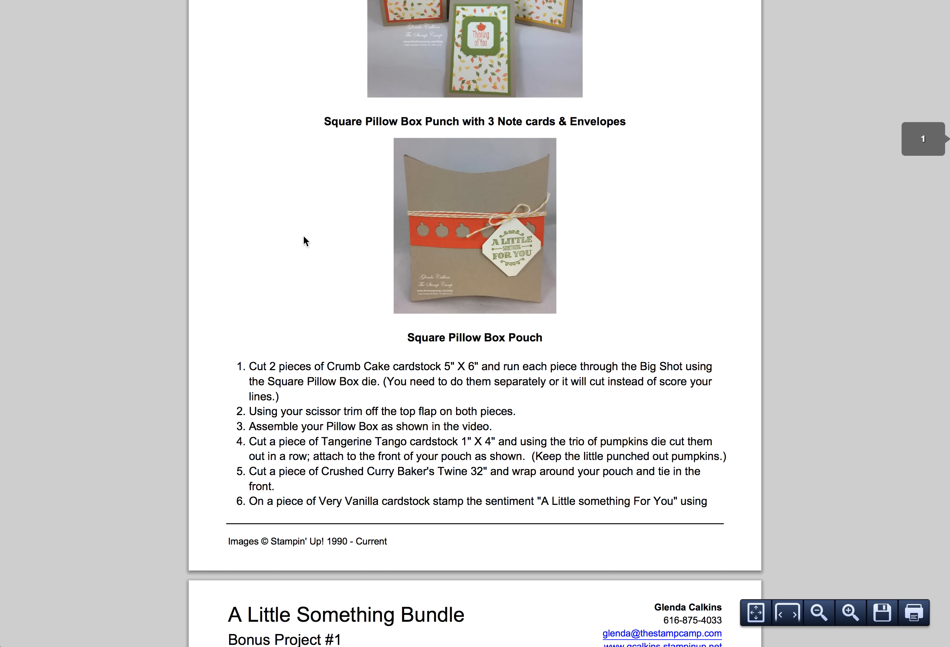
scroll(303, 235, "down", 9)
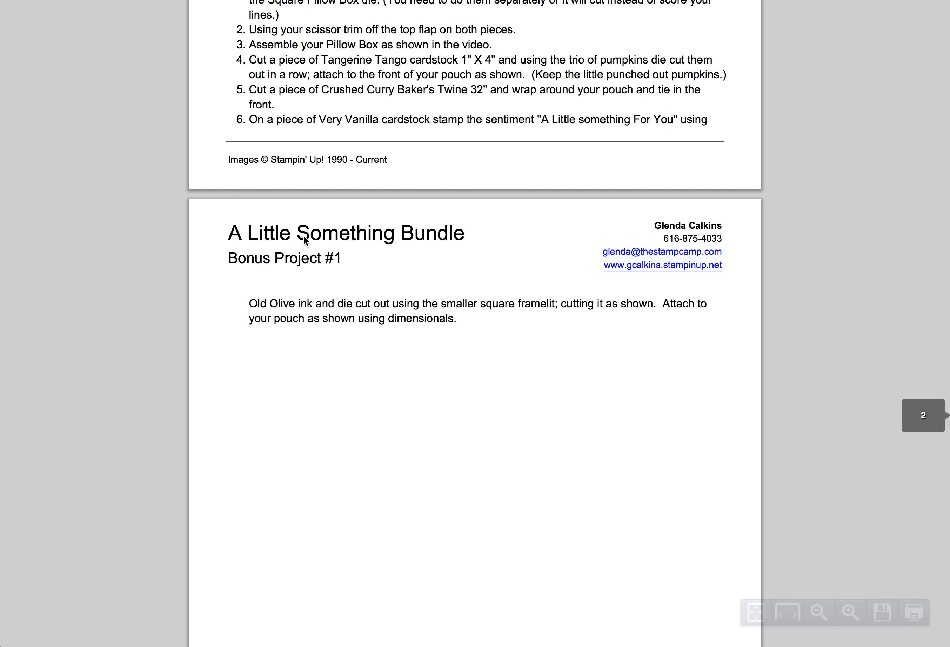
scroll(303, 236, "up", 1)
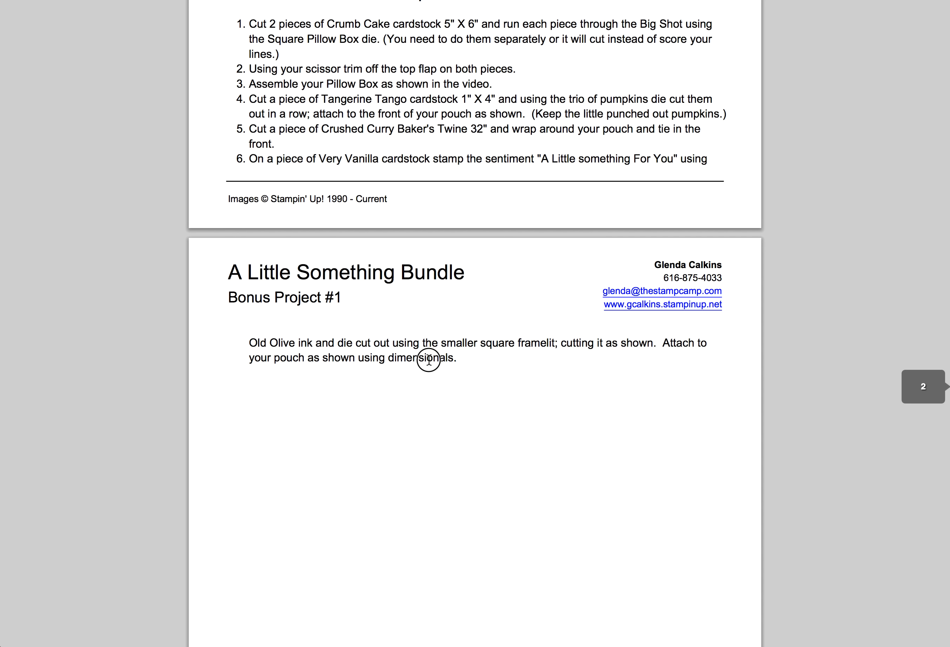
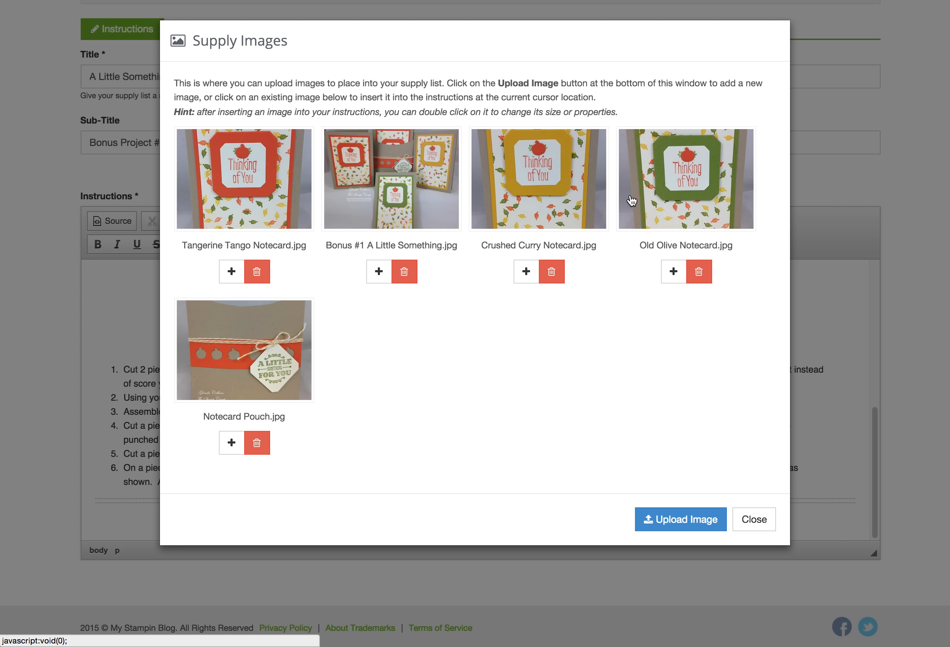
Insert the Old Olive, Crushed Curry and Tangerine Tango notecard photos in a row below step 6
left_click(664, 194)
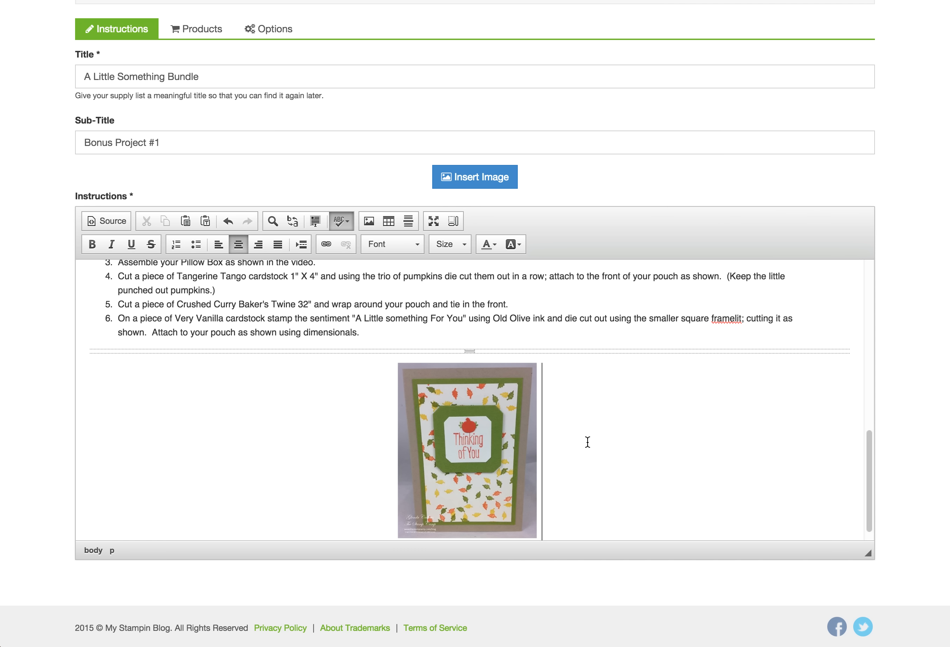
left_click(499, 184)
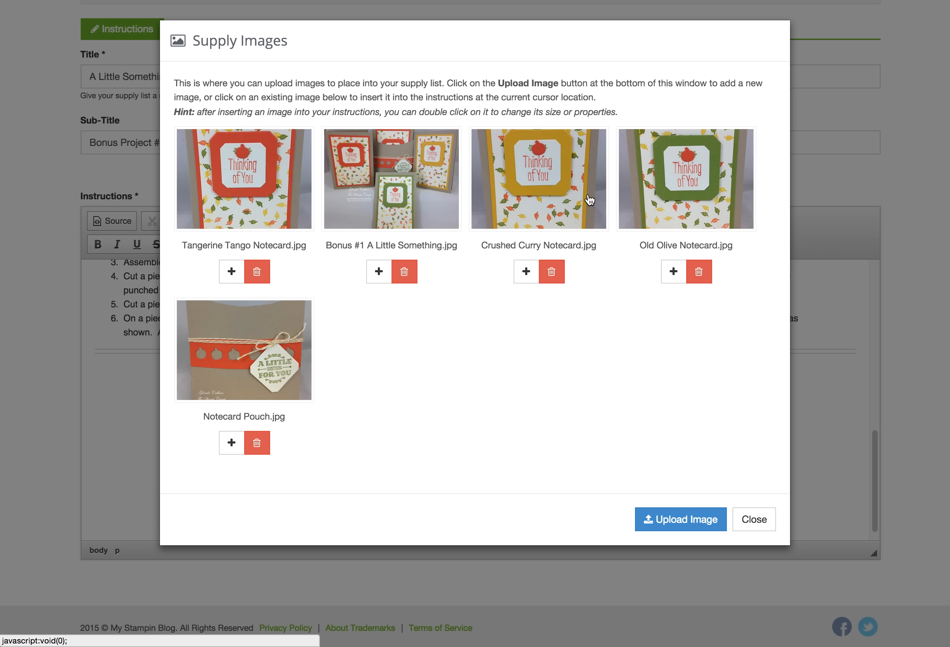
left_click(533, 188)
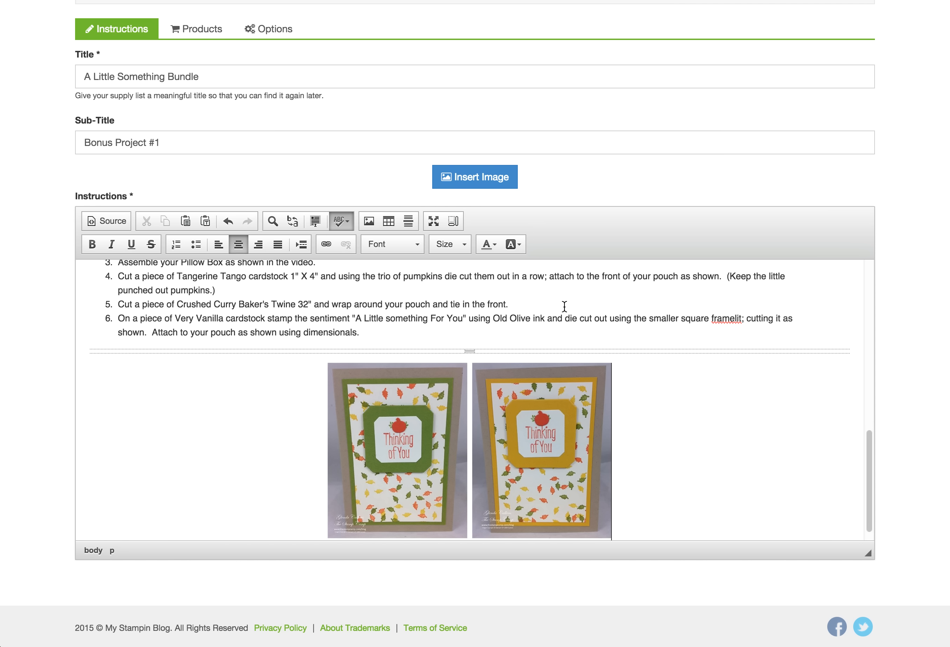
mouse_move(589, 348)
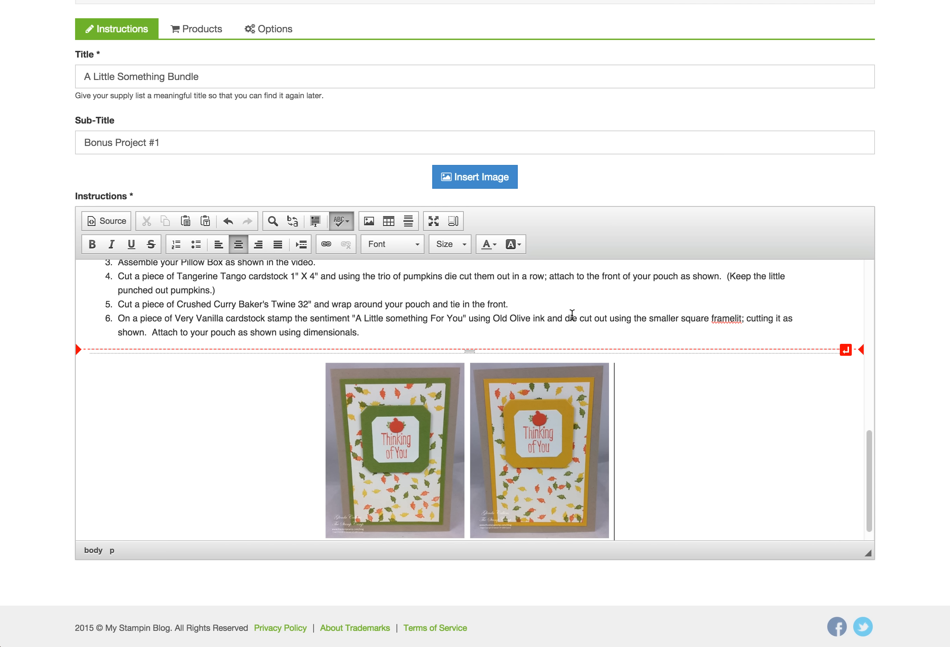
left_click(506, 184)
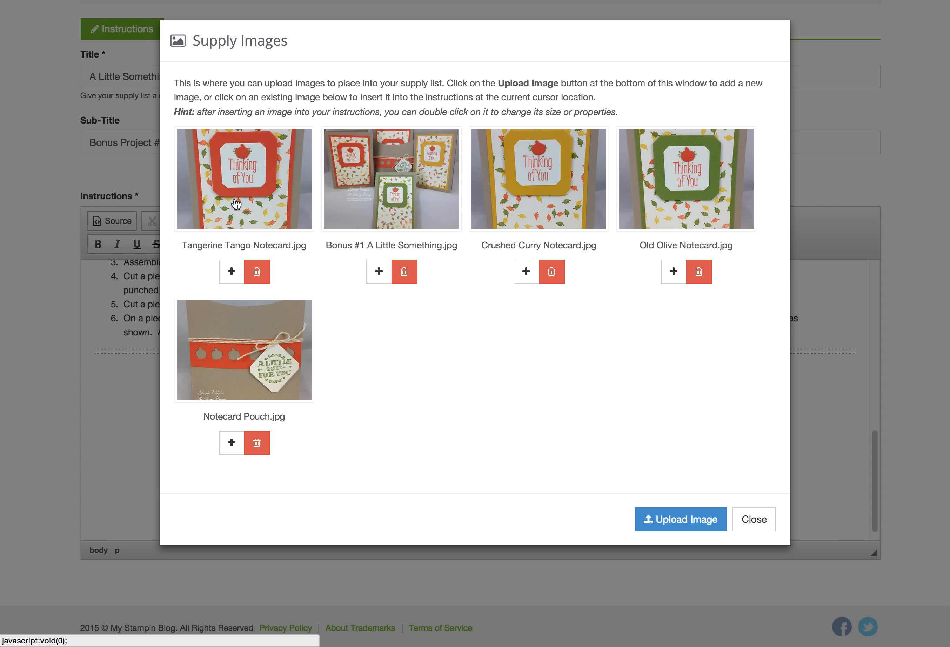
left_click(237, 202)
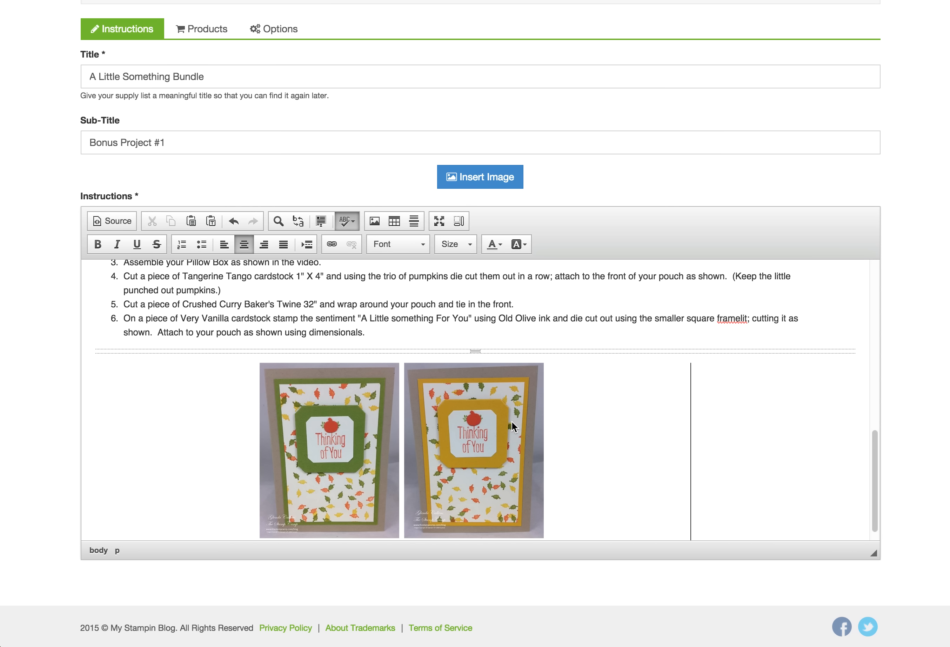
scroll(561, 431, "down", 1)
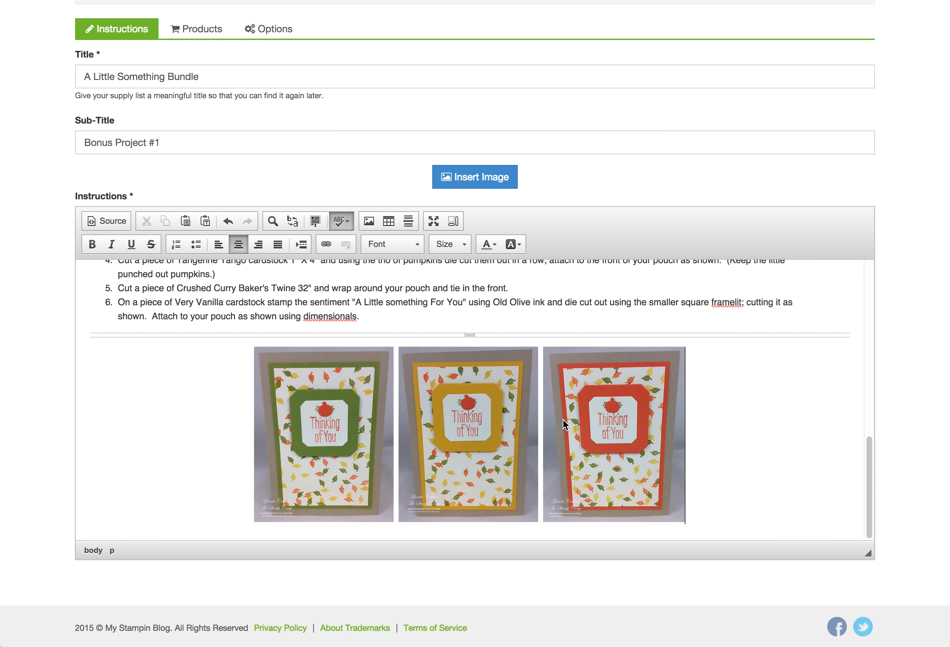
key("Return")
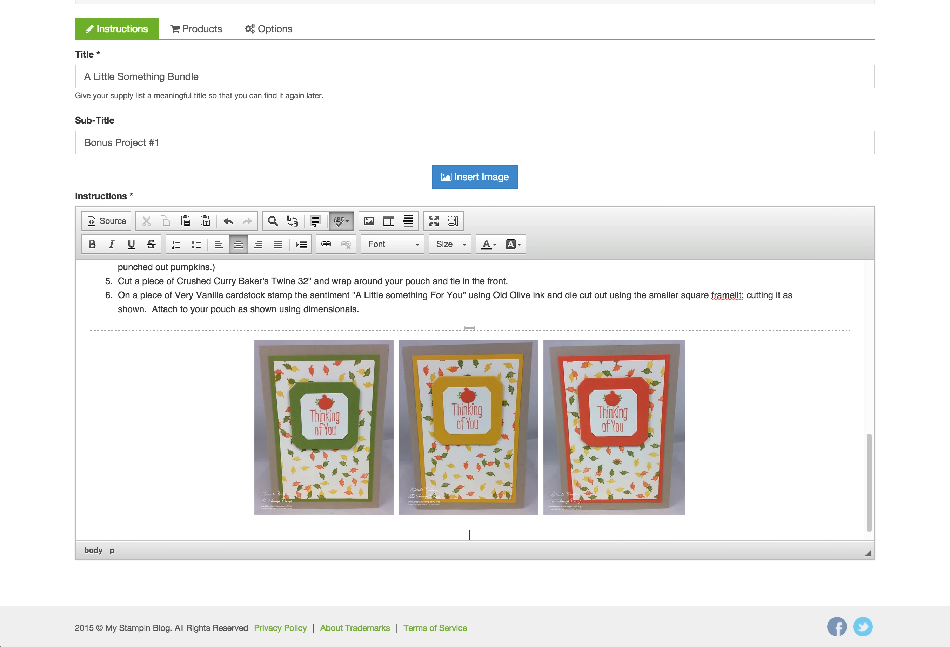
Add the bold heading 'Note cards & Envelopes', correcting the spelling of 'Notecards'
left_click(93, 244)
type("Notec")
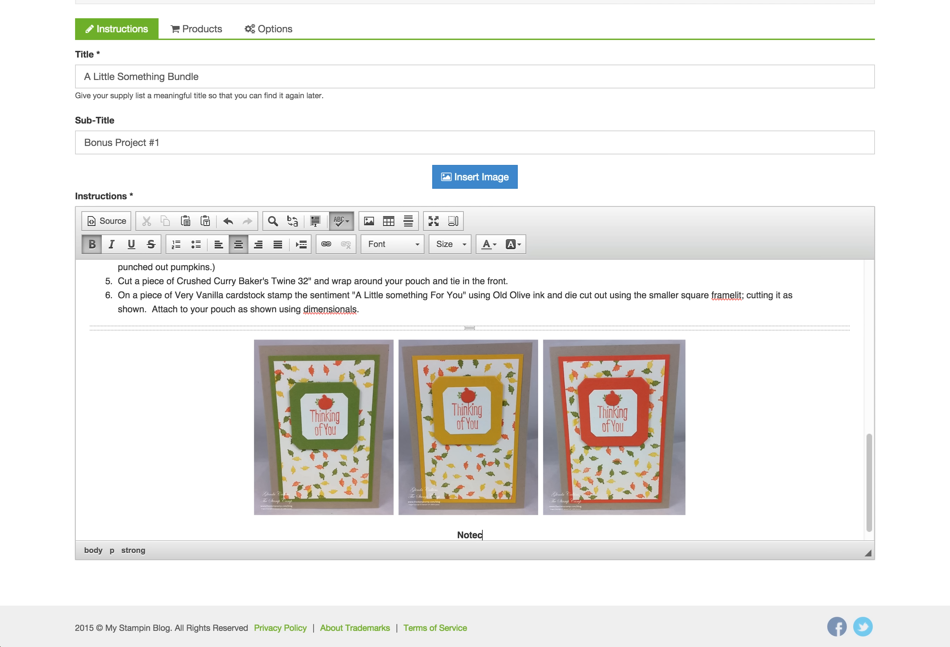
type("ards & Envelopes")
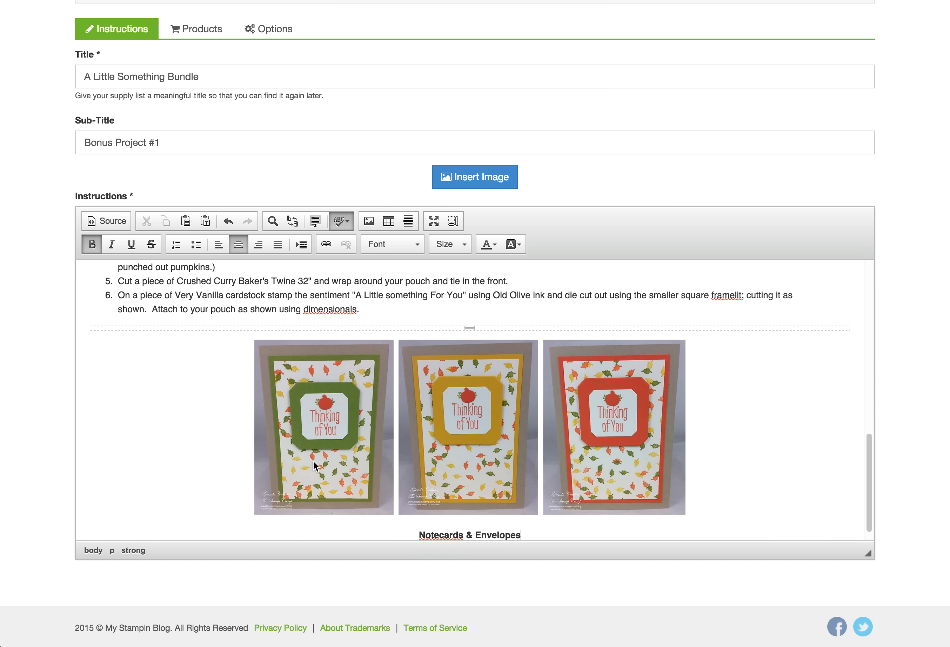
right_click(442, 534)
left_click(478, 333)
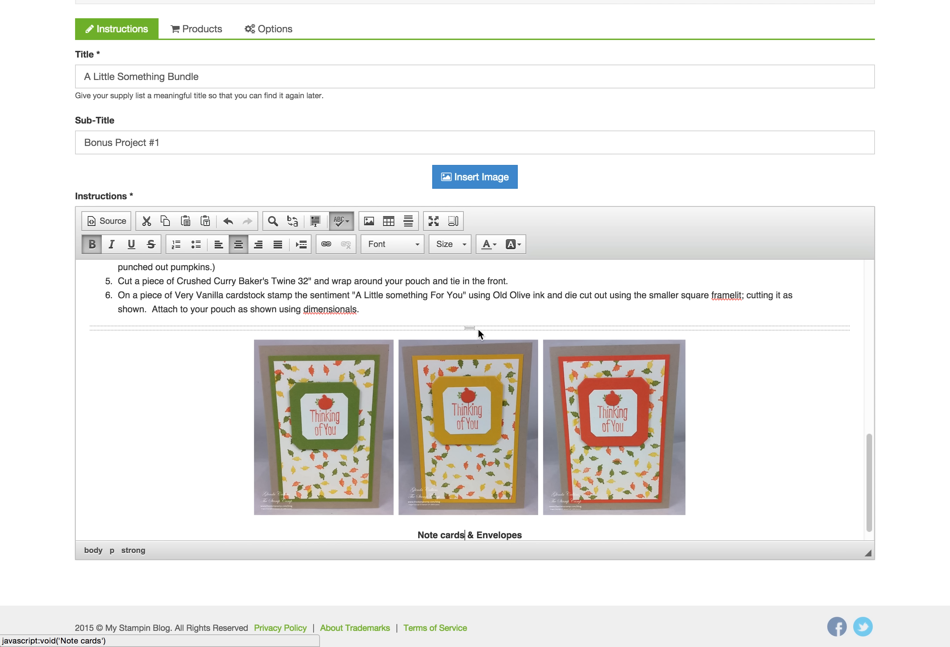
scroll(555, 499, "down", 1)
left_click(555, 519)
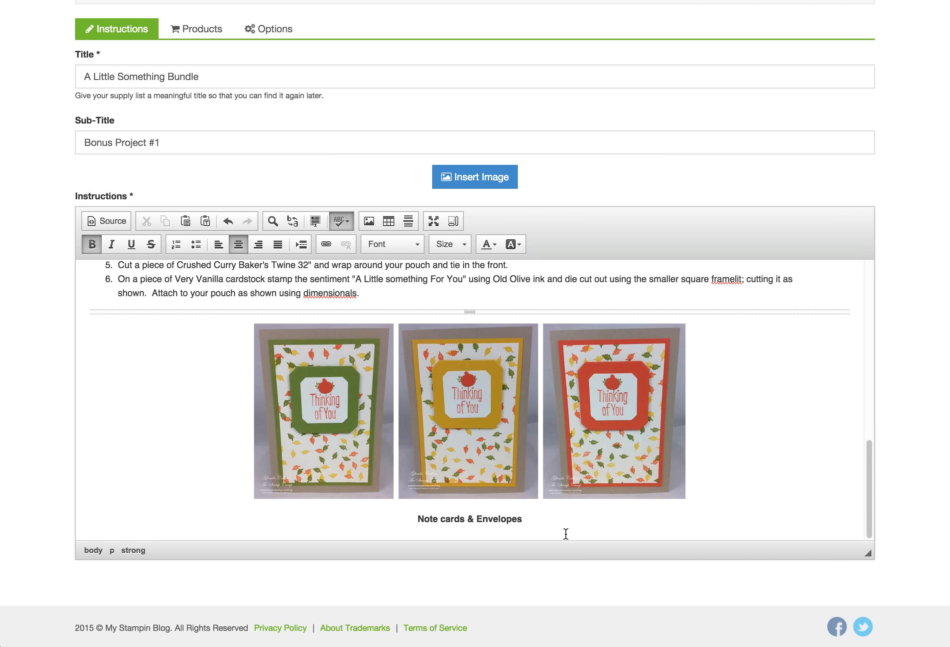
Start a new left-aligned, non-bold line below the heading
key("Return")
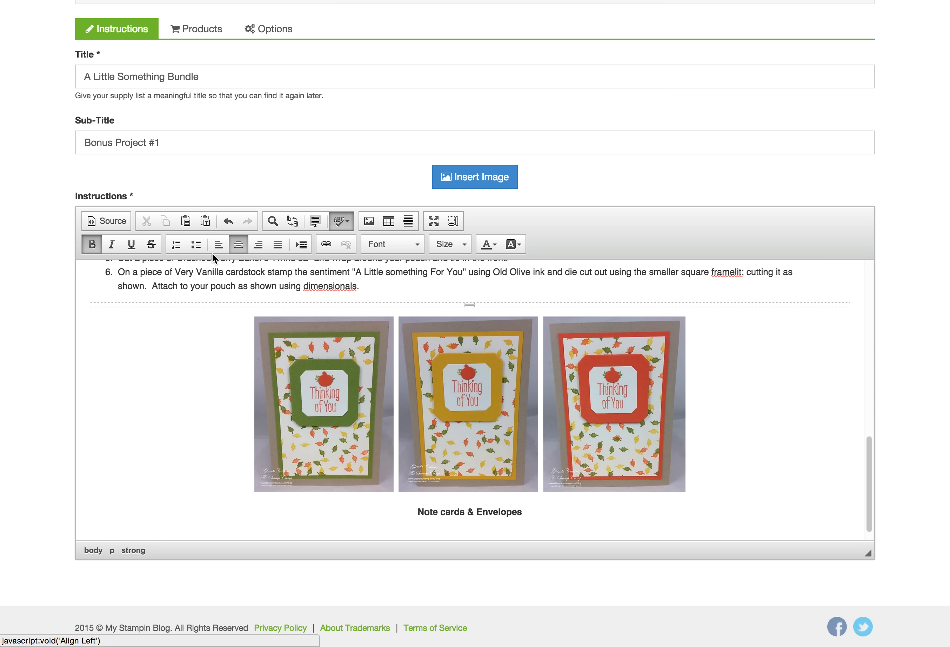
left_click(218, 244)
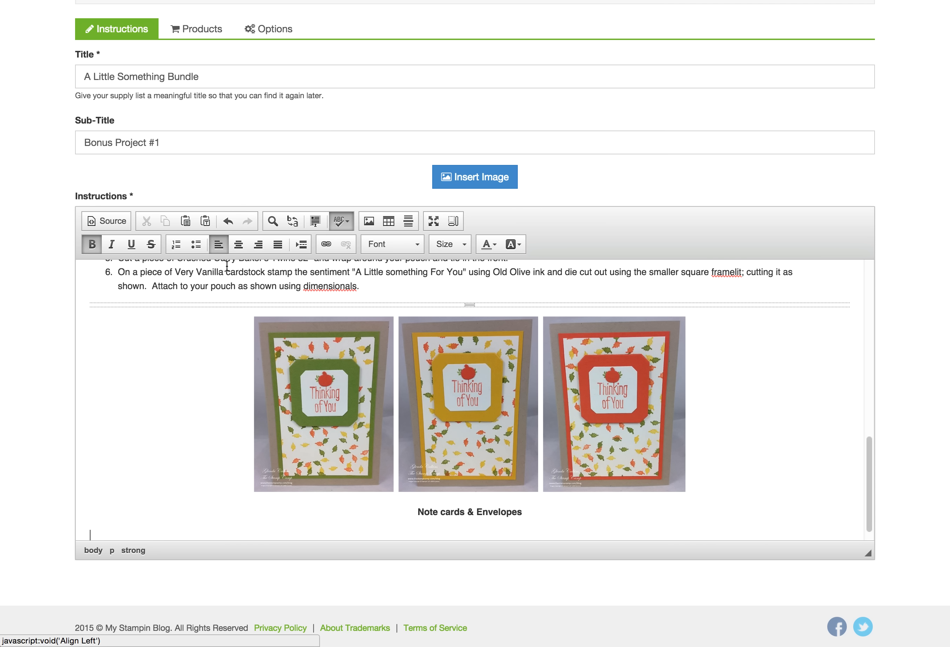
left_click(92, 244)
scroll(353, 390, "down", 1)
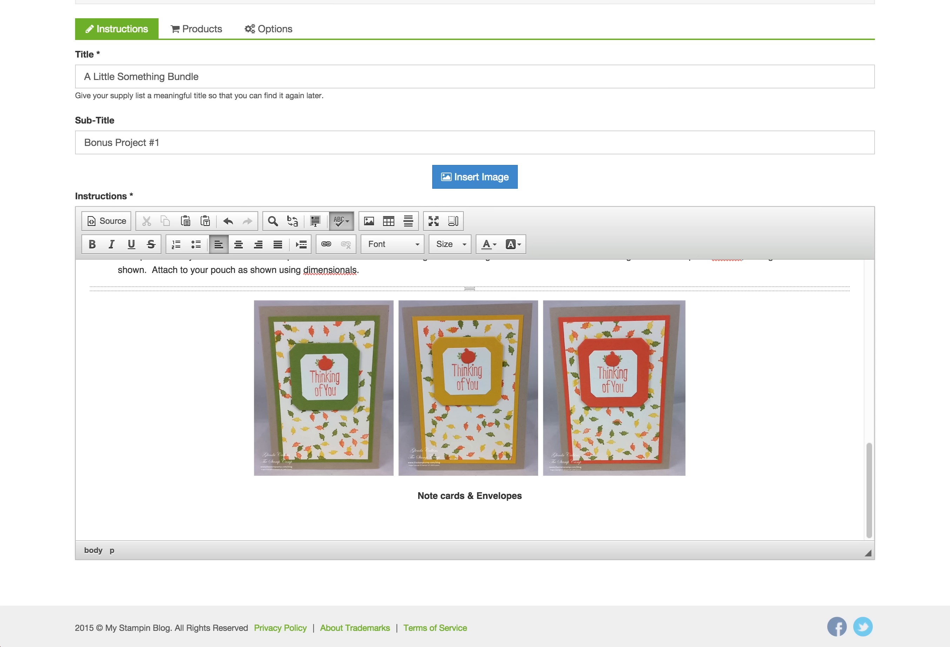
Paste the seven note card instruction paragraphs below the heading as a numbered list
left_click(153, 520)
type("Fold 3 Crumb Cake notecards in half. Cut a piece of Old Olive, Crushed Curry and Tangerine Tango cardstock 3\" X 4 1/2\" and attach to the Crumb Cake notecards. Cut 3 pieces of Very Vanilla cardstock 2 3/4\" X 4 1/4\" and randomly stamp the leaves using Old Olive, Crushed Curry, and Tangerine Tango ink.  (Make sure to clean your stamp in between colors.)  Attach to your notecard front. Cut 3 Large Square Framelit mats using Old Olive, Crushed Curry and Tangerine Tango cardstock. Using Tangerine Tango and Old Olive markers color the Thinking of You stamp and stamp and ink 3 times on a piece of Very Vanilla cardstock and die cut out using the smaller Square Framelit.  Attach to the larger framelits and attach to your notecards as shown using dimensionals. Attach a little pumpkin to the tag using a mini glue dot. Stamp the little leaves on the bottom left corner of your envelope.")
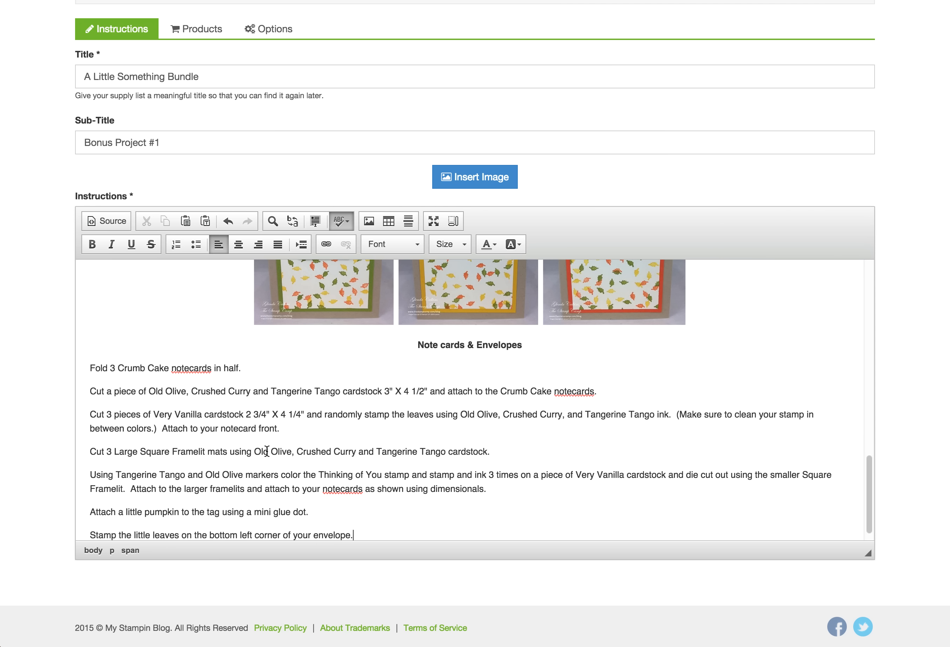
left_click_drag(356, 528, 90, 361)
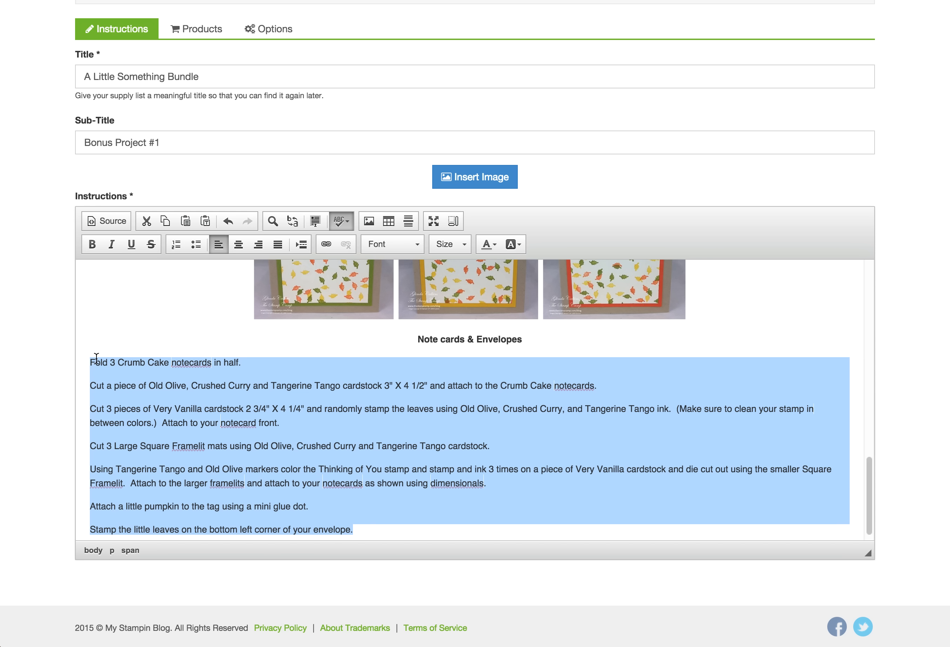
left_click(176, 244)
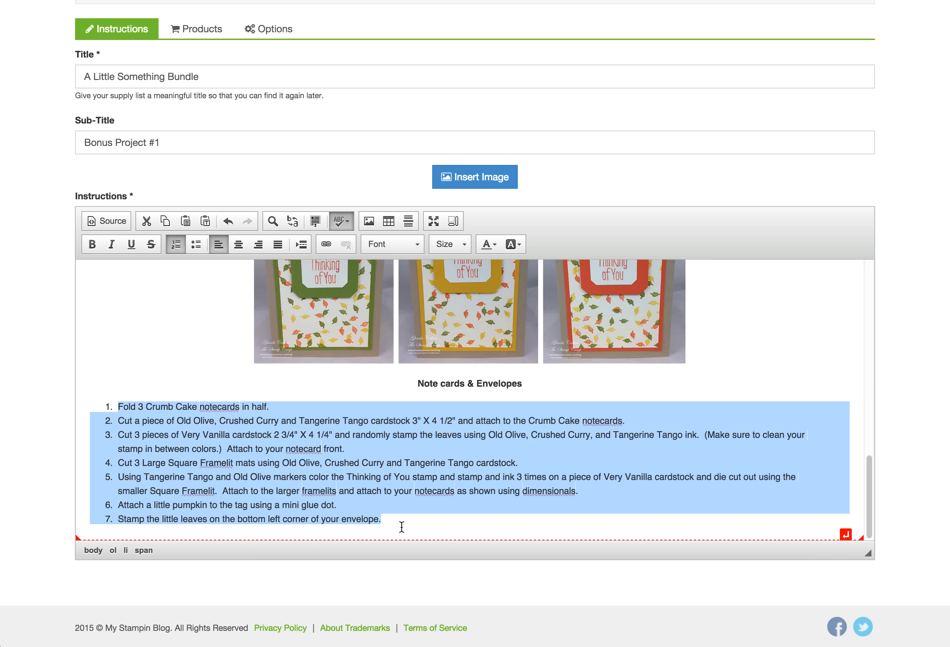
left_click(392, 519)
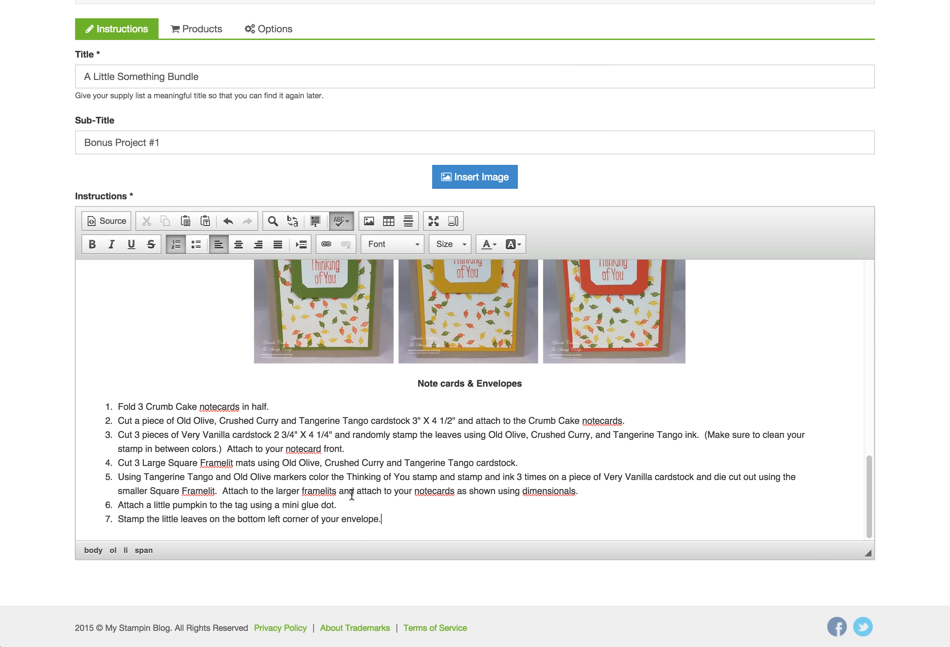
Respell 'notecards' as 'note cards' in steps 1, 2, 3 and 5
right_click(238, 410)
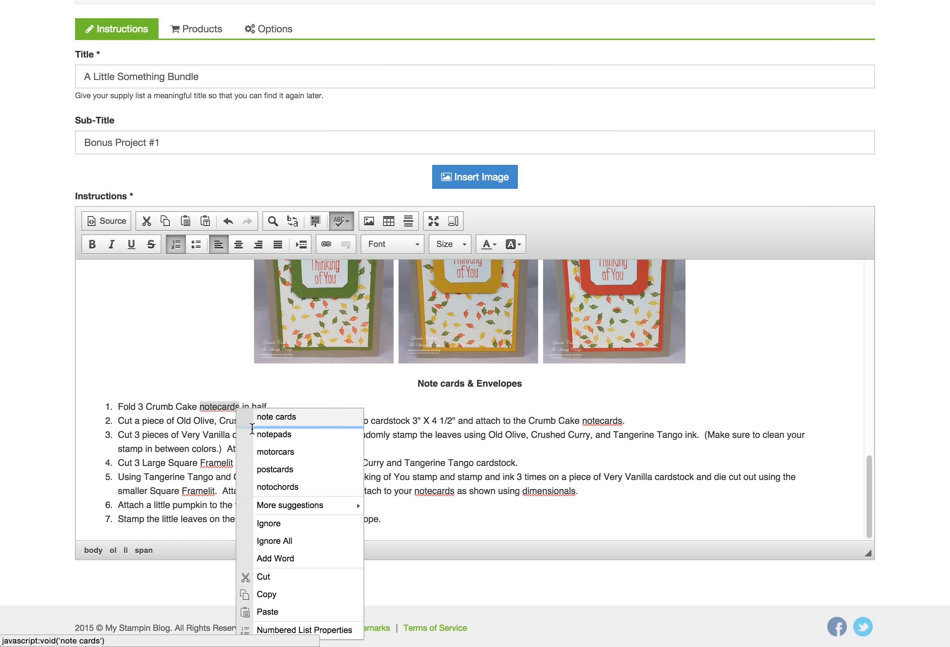
left_click(276, 417)
right_click(302, 450)
right_click(299, 449)
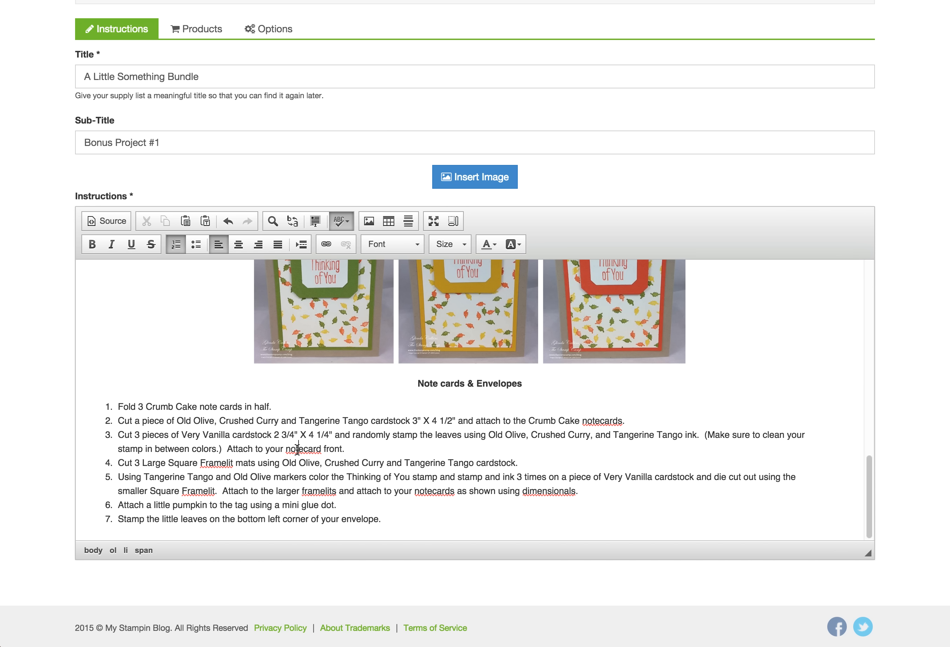
left_click(327, 268)
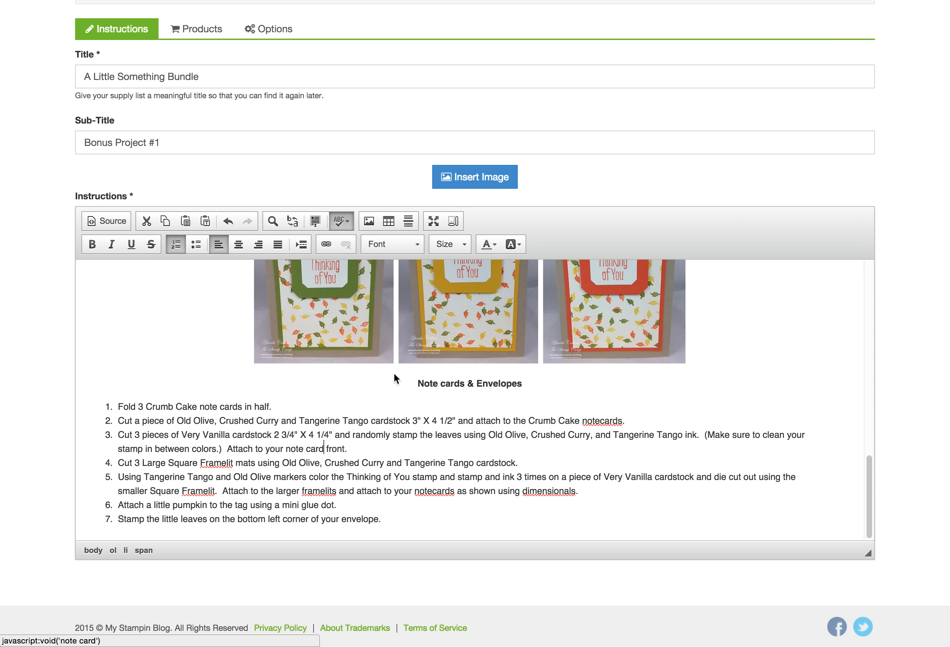
right_click(602, 420)
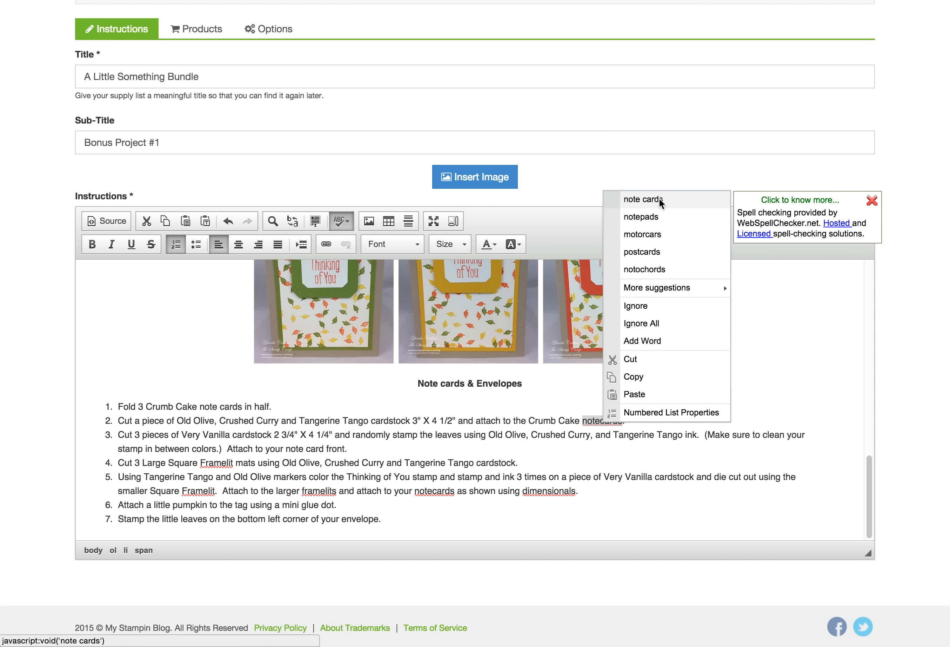
left_click(659, 201)
right_click(438, 491)
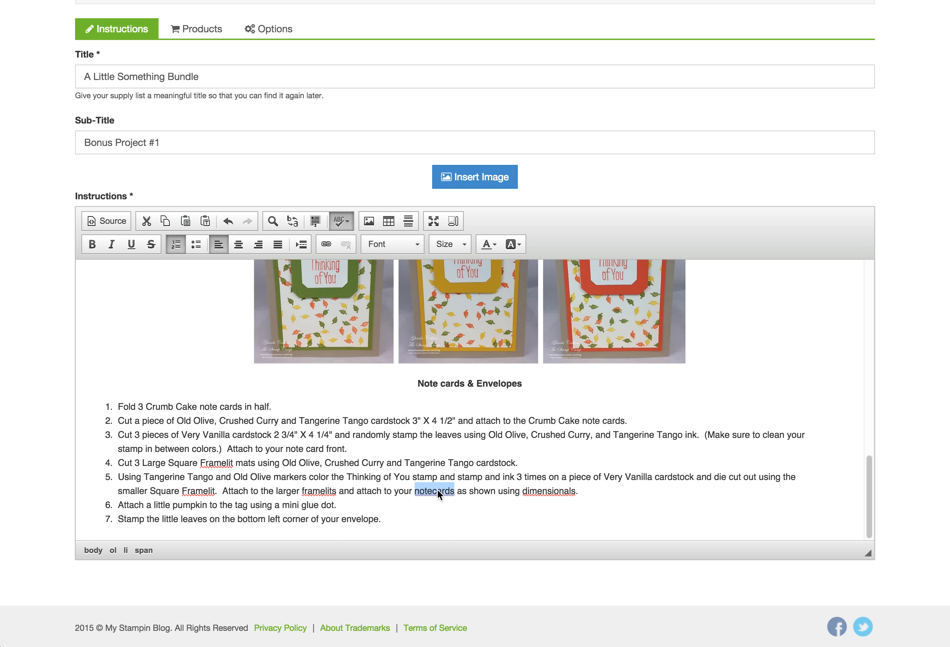
left_click(459, 274)
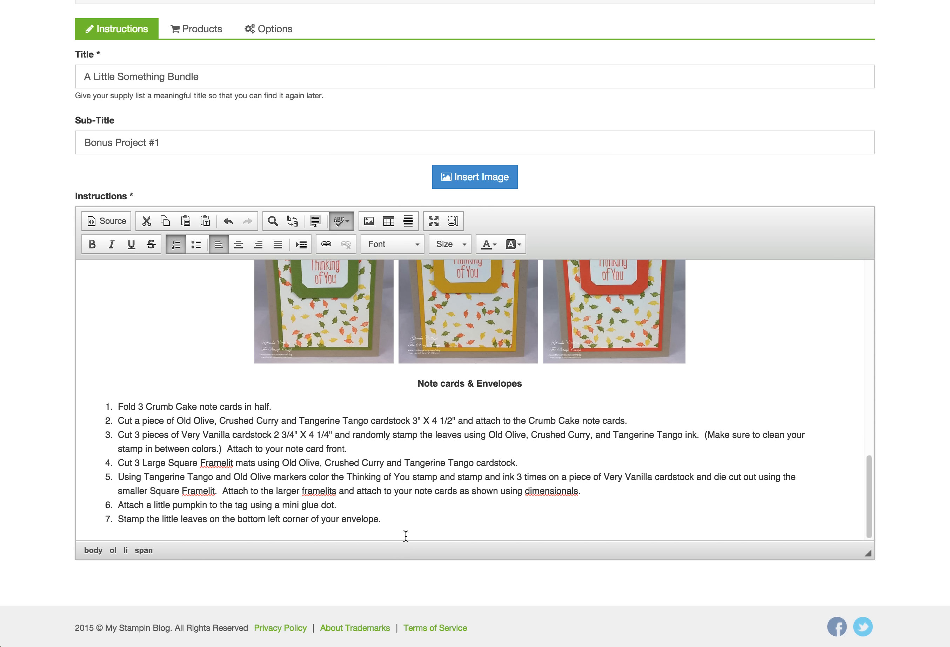
left_click(405, 518)
Save the supply list changes and generate the PDF preview
scroll(77, 296, "up", 3)
scroll(52, 79, "up", 3)
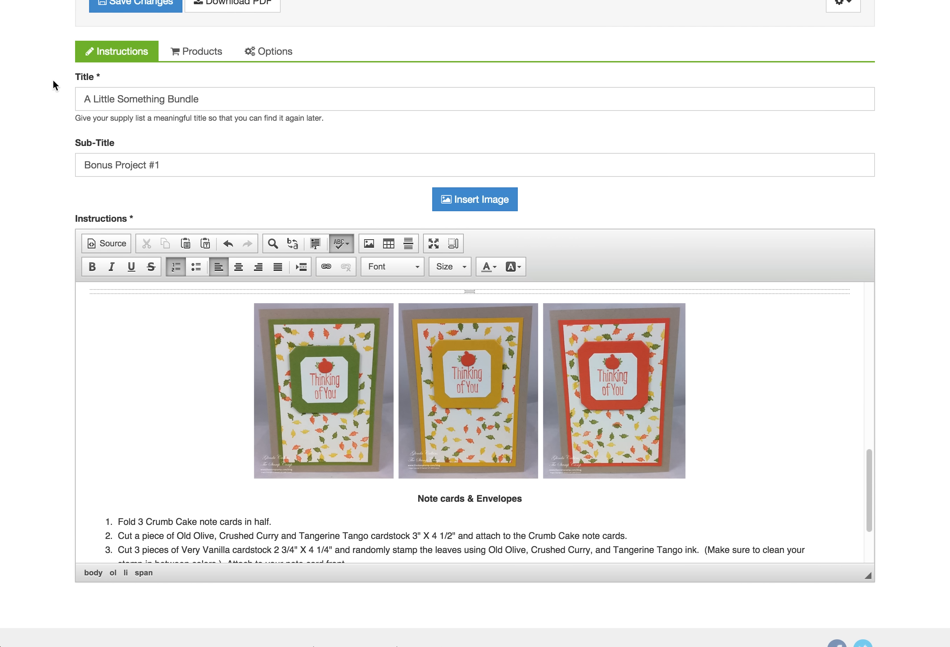
left_click(136, 46)
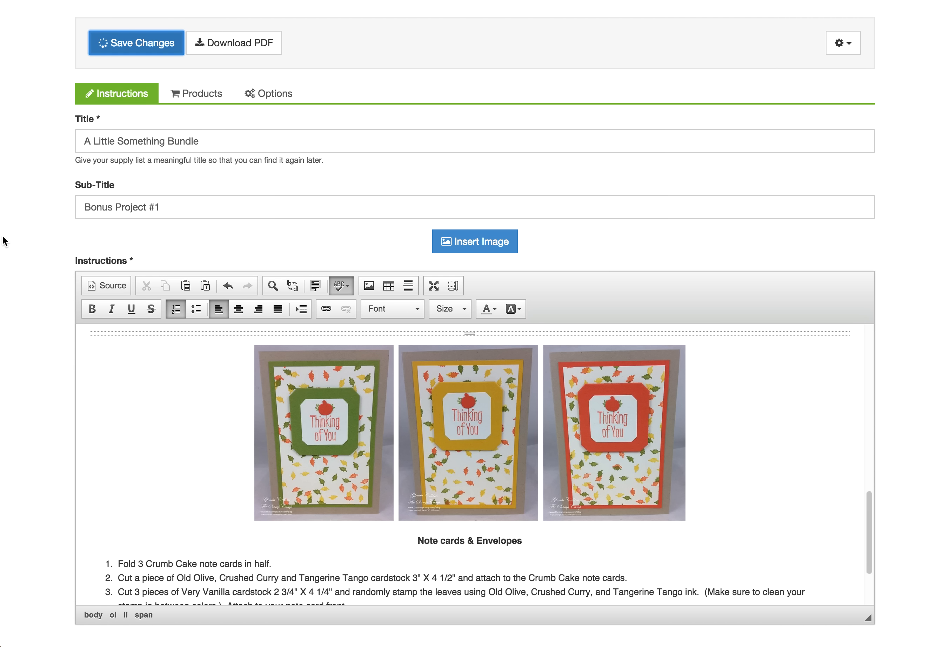
left_click(236, 52)
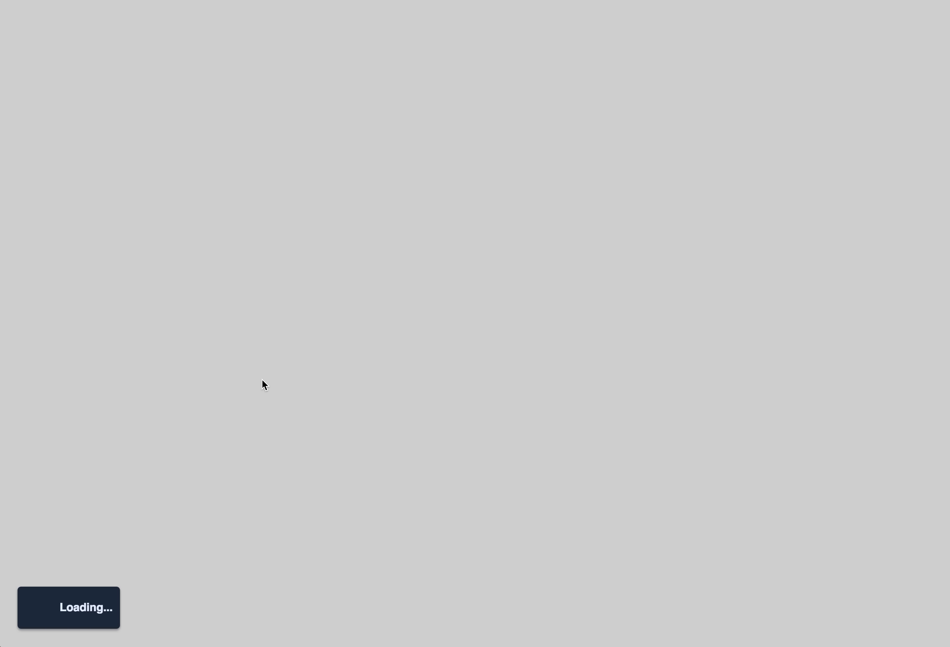
Review the note card project on page 2 of the PDF, then close the preview
scroll(283, 350, "down", 5)
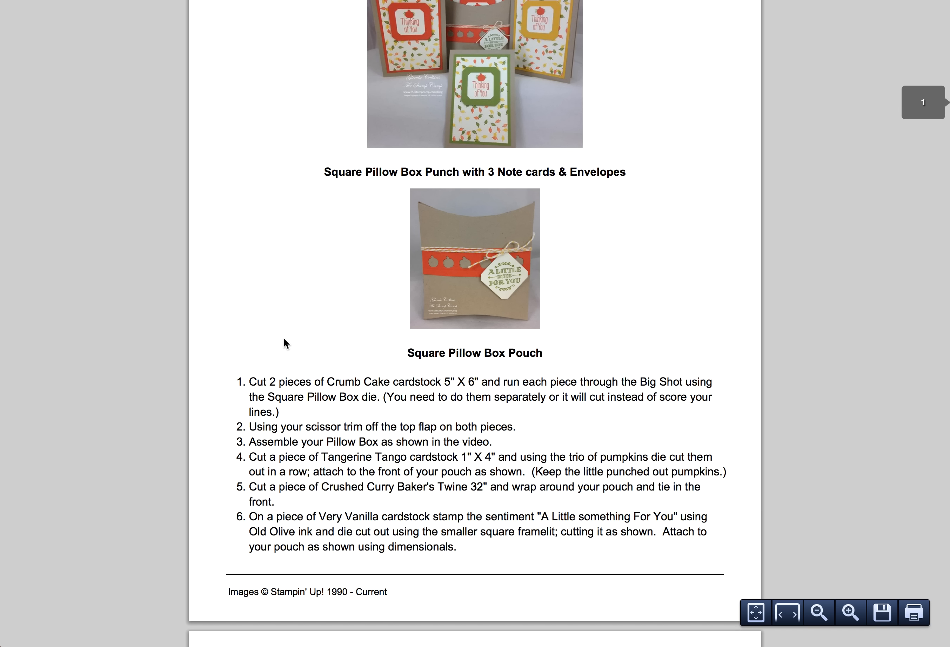
scroll(275, 340, "down", 12)
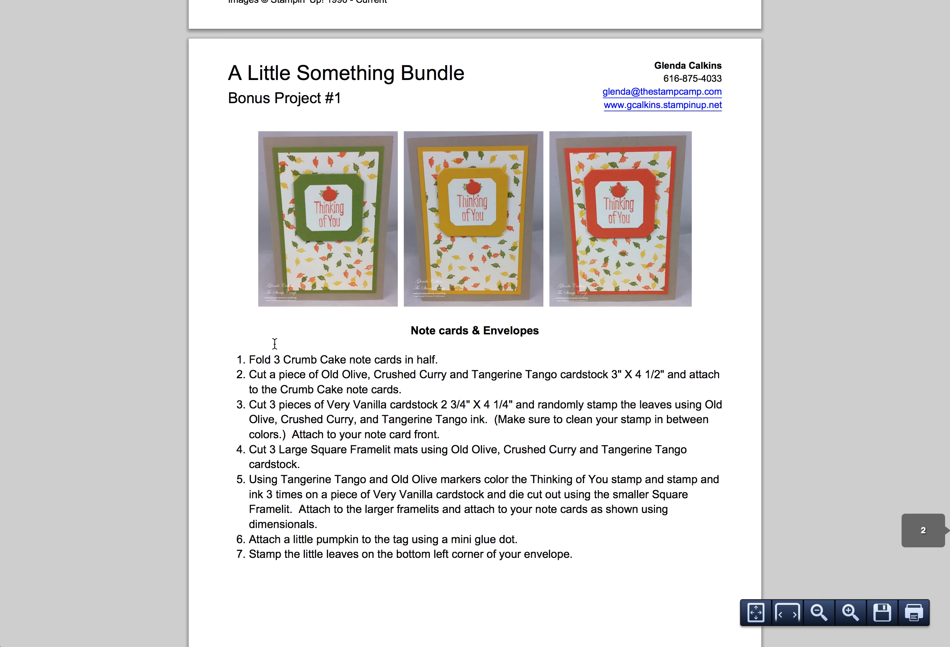
scroll(274, 343, "down", 3)
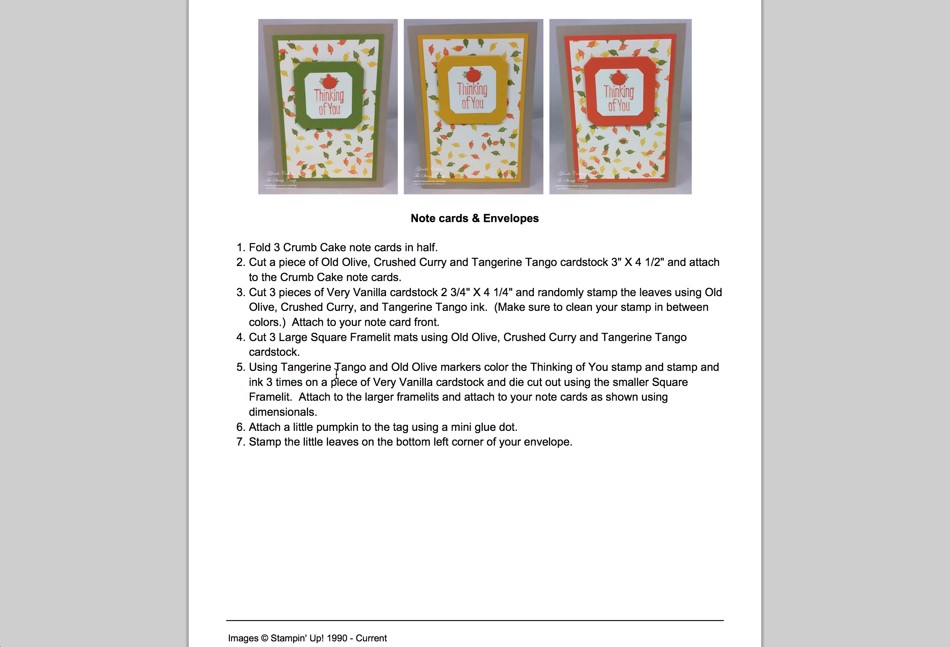
scroll(336, 374, "down", 1)
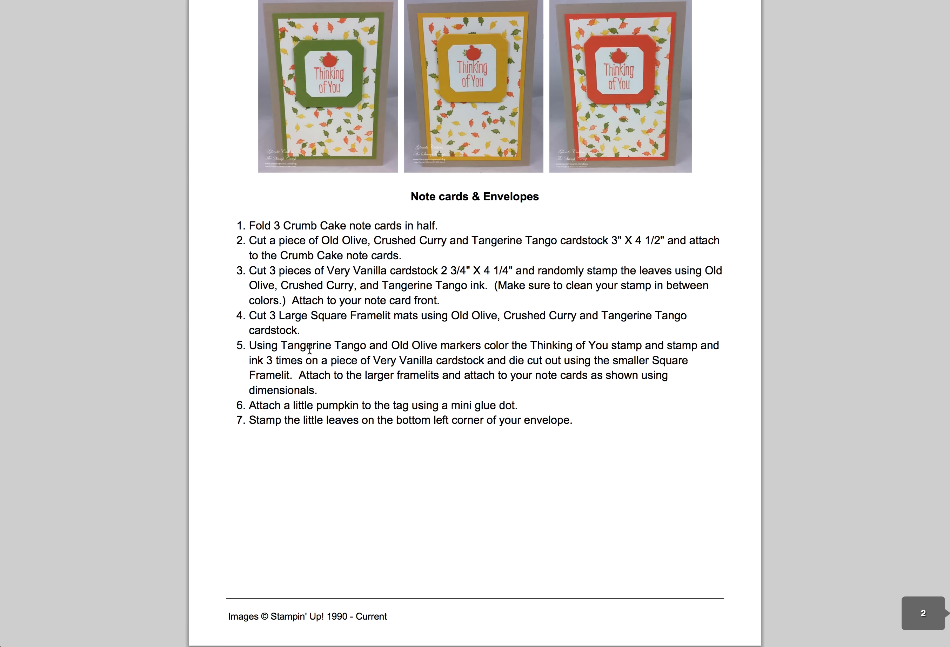
scroll(314, 352, "up", 10)
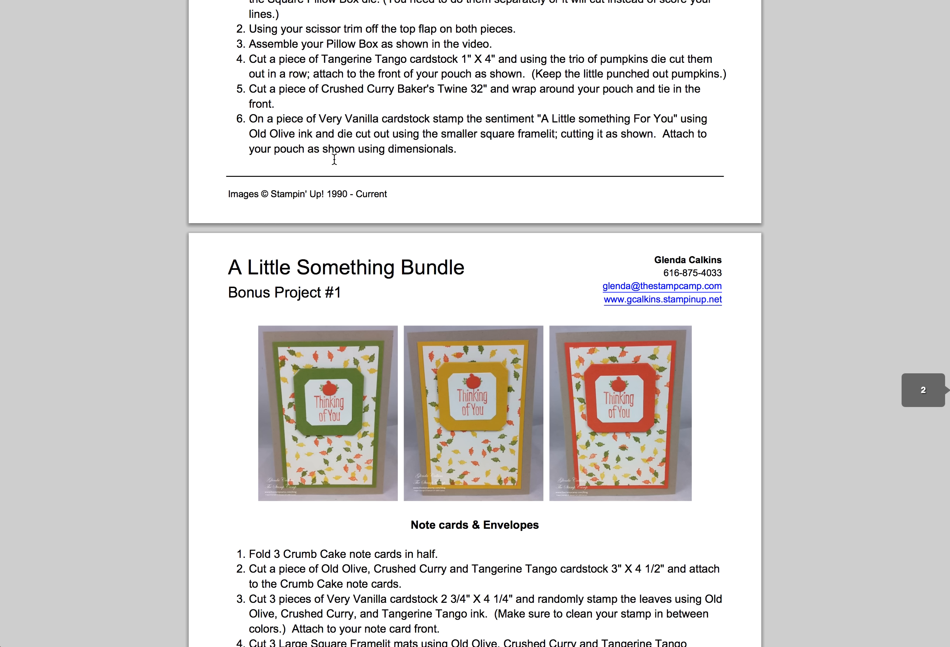
scroll(330, 170, "down", 5)
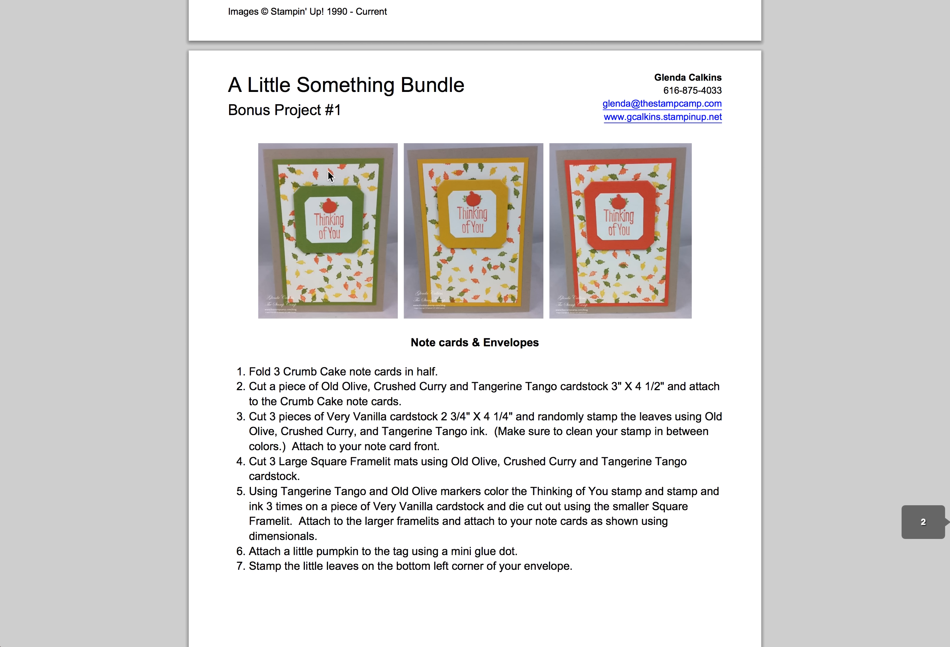
scroll(327, 171, "down", 4)
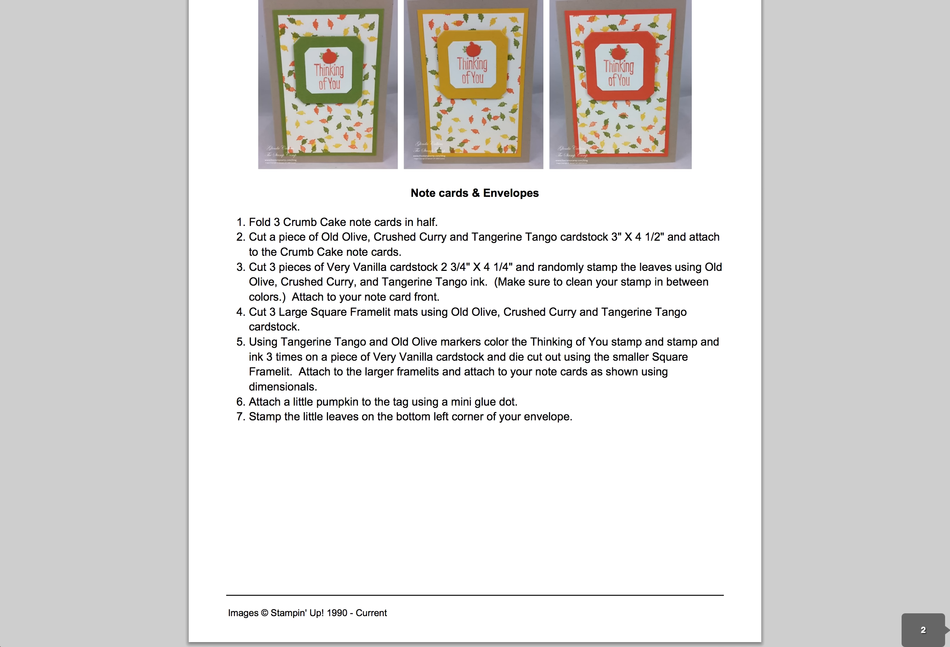
key("super+w")
left_click(228, 232)
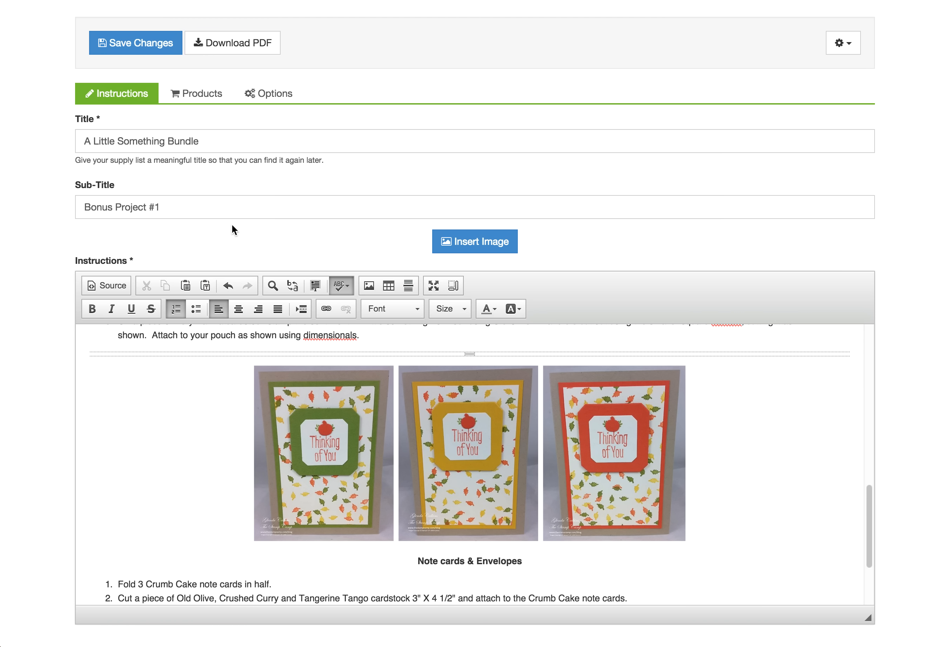
Switch to the Products section, keeping Let Me Choose as the product source
left_click(196, 98)
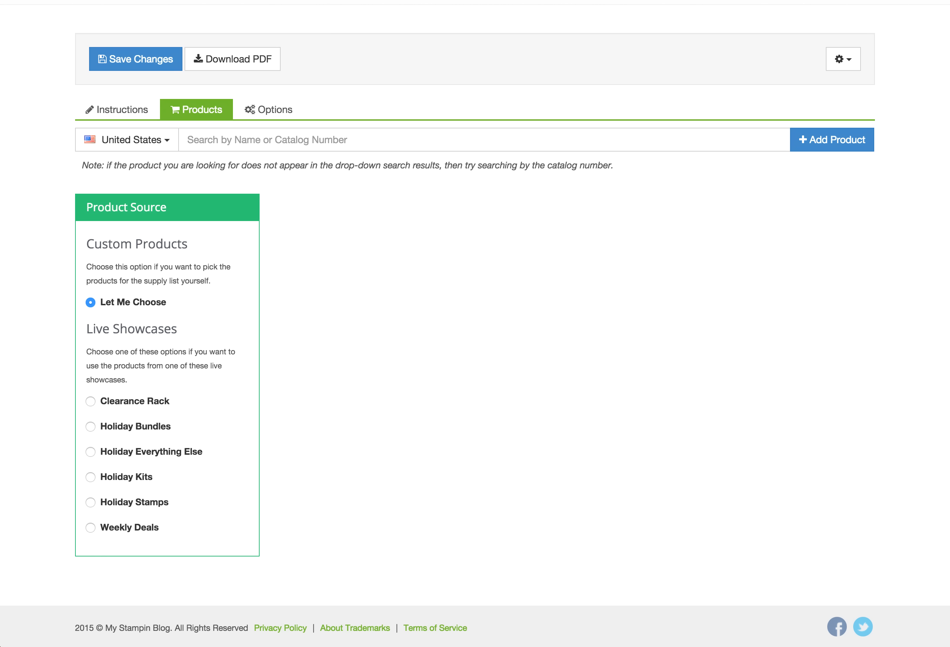
Add Crumb Cake Note Cards & Envelopes to the supply list products
left_click(425, 143)
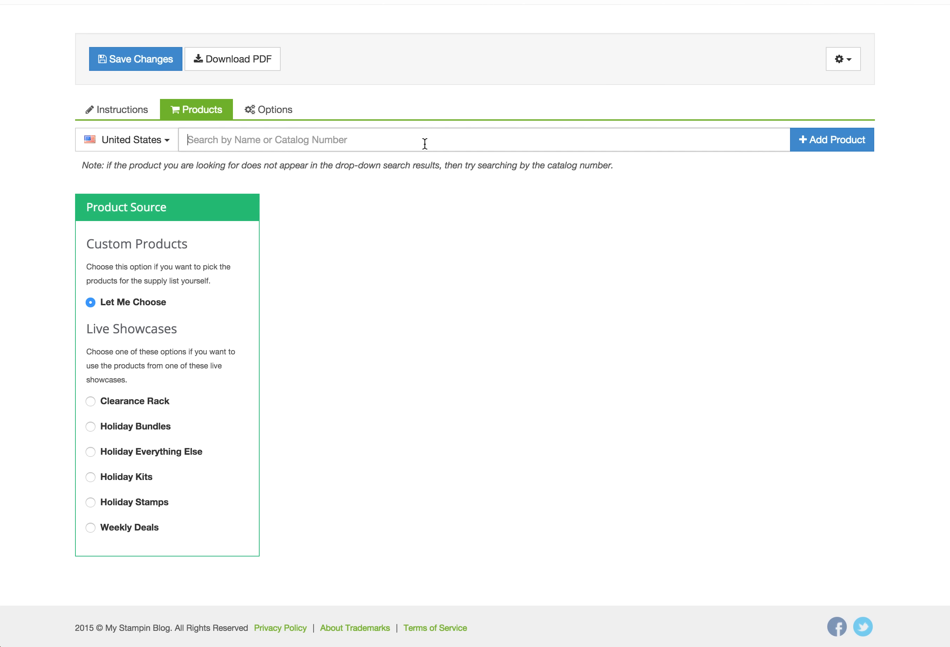
type("cru")
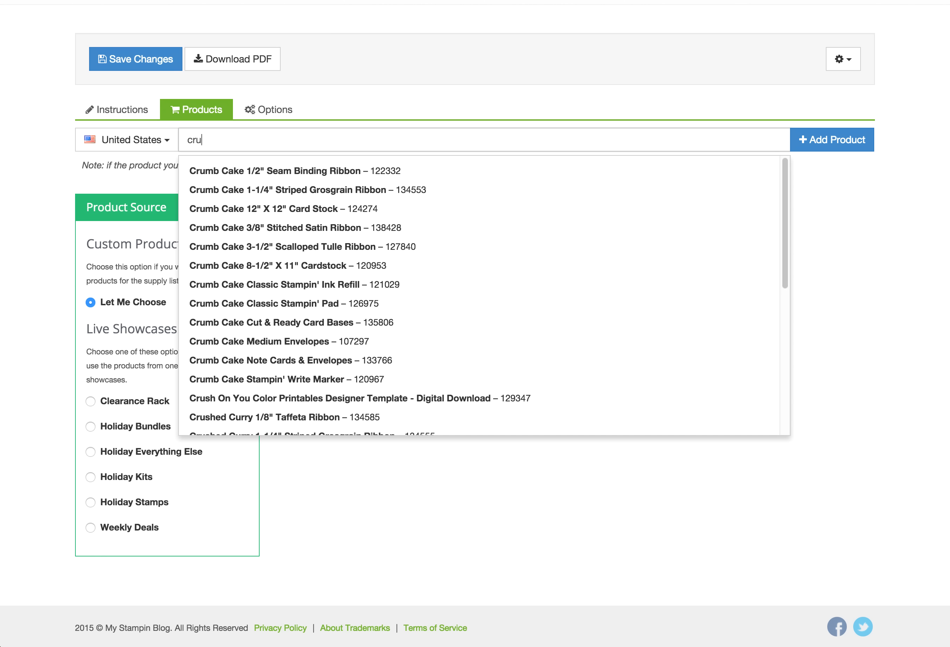
type("mb cake n")
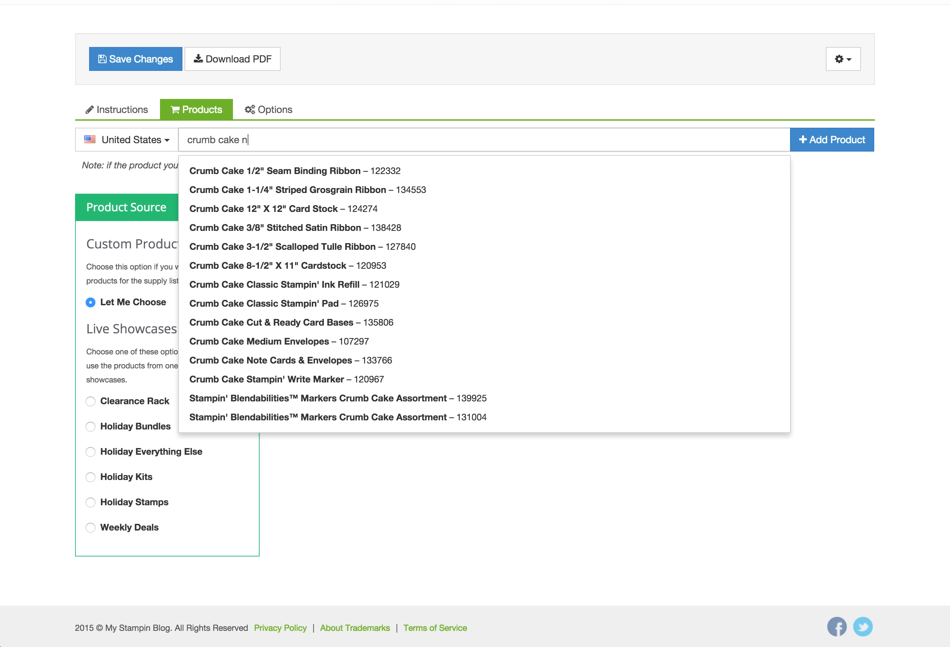
type("ot")
key("Down")
key("Return")
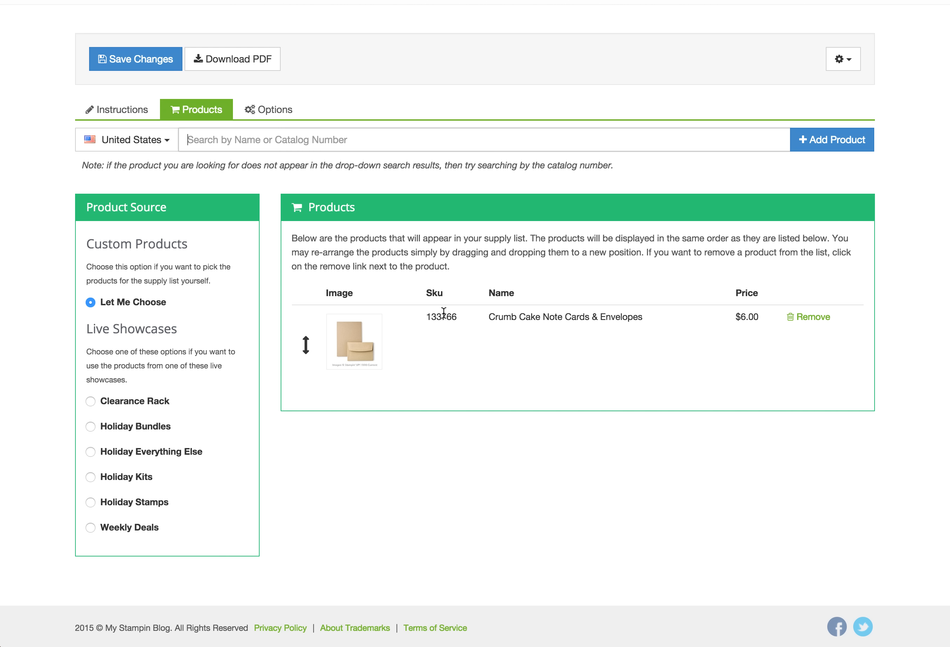
Add the Tangerine Tango, Old Olive, Crushed Curry and Very Vanilla cardstocks (111349, 100702, 31199, 101650)
left_click(349, 146)
type("1113")
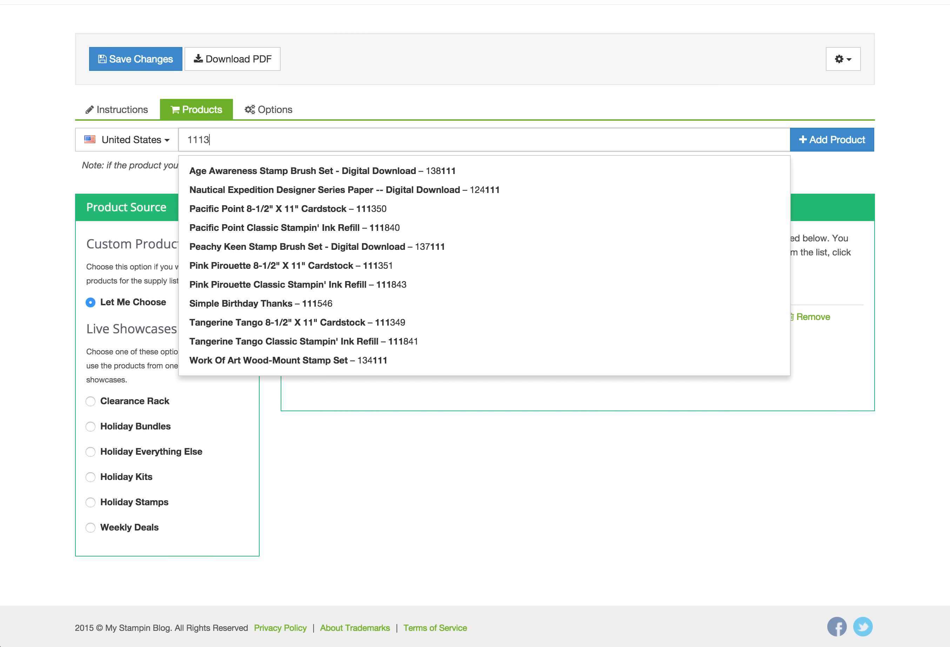
type("49")
key("Return")
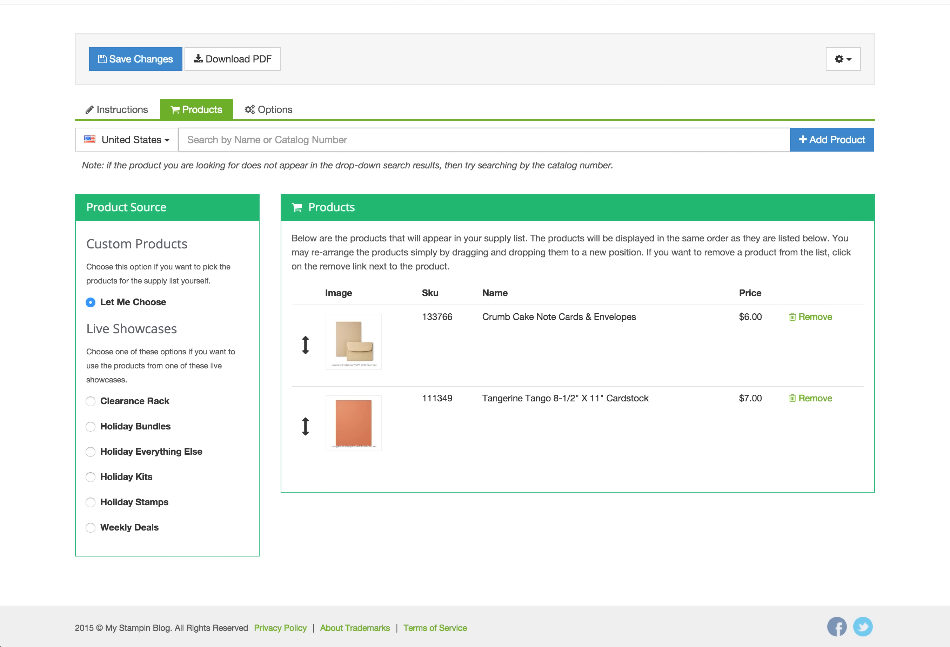
type("100702")
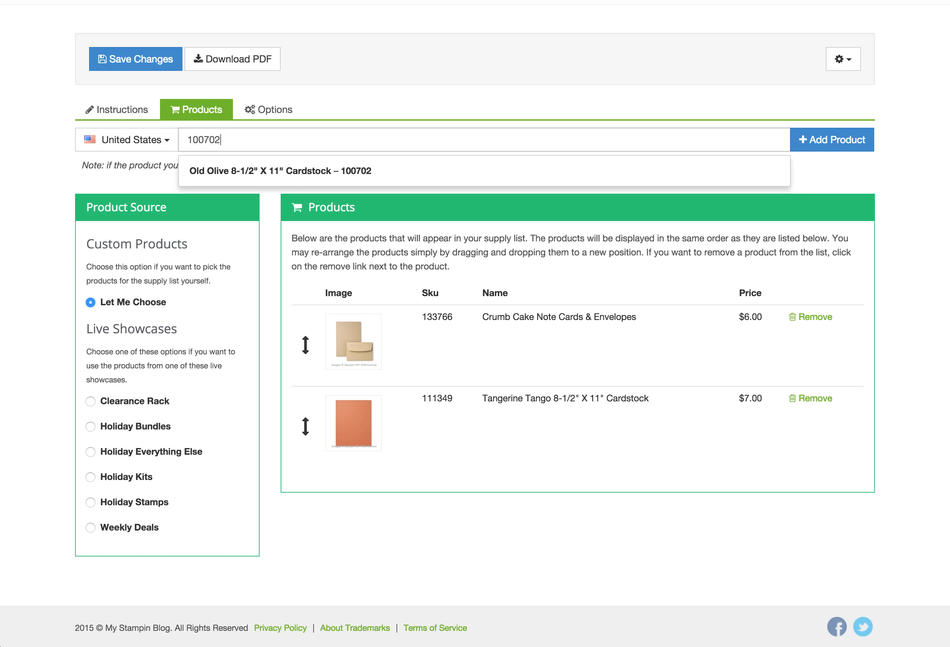
key("Return")
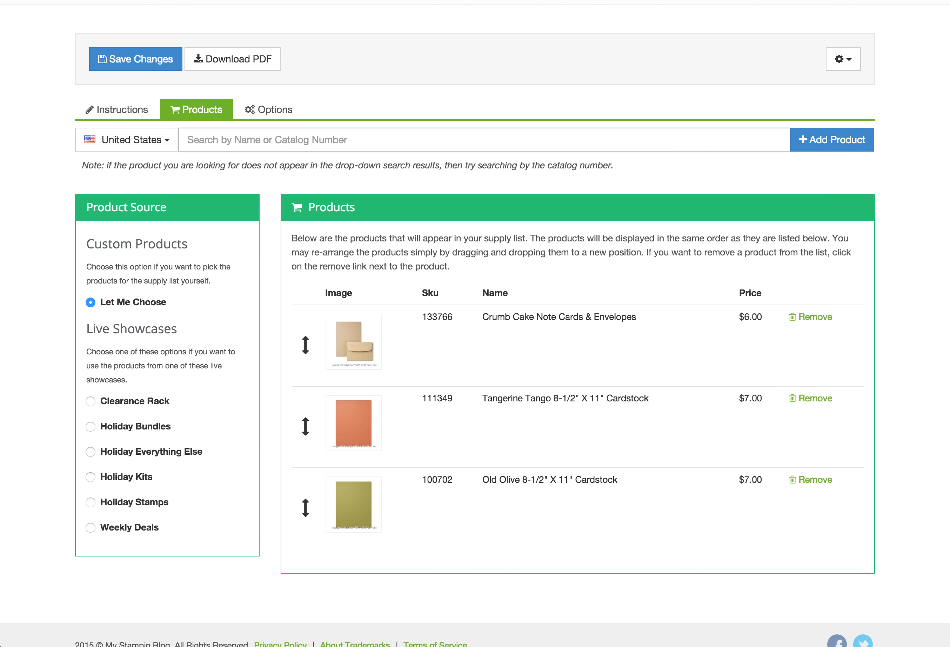
type("31")
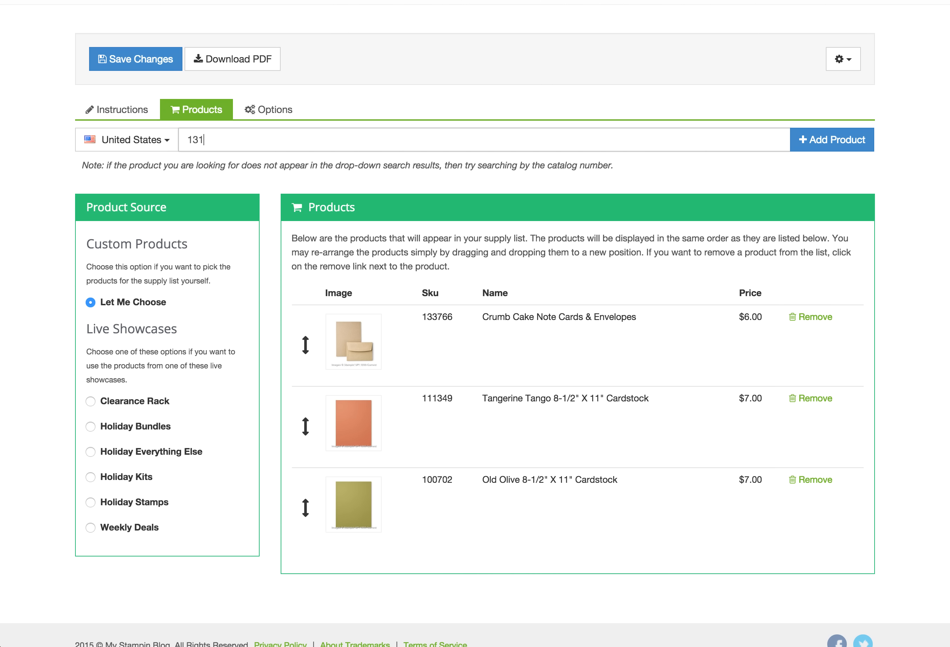
type("199")
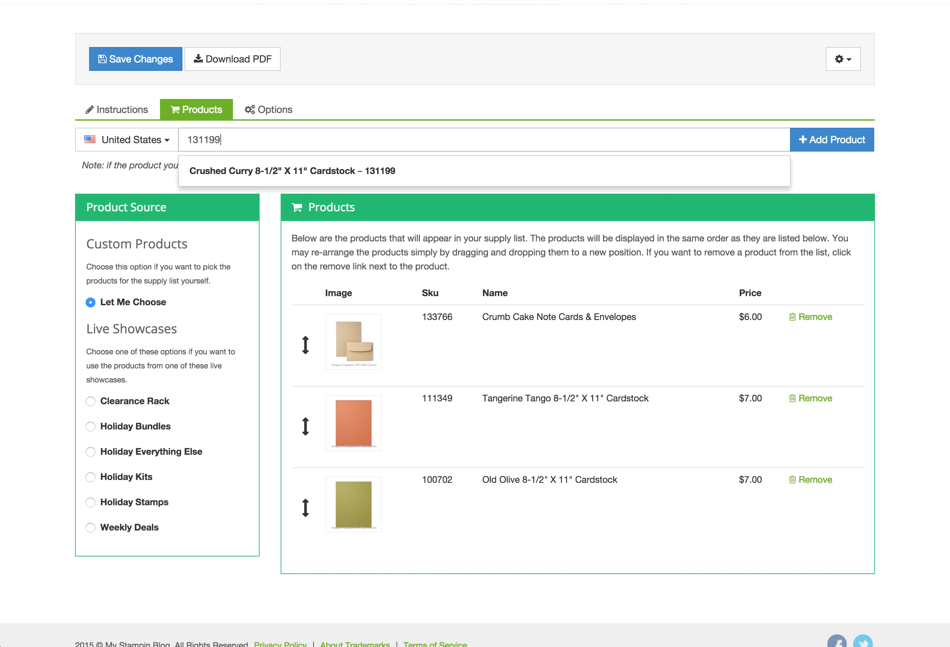
key("Return")
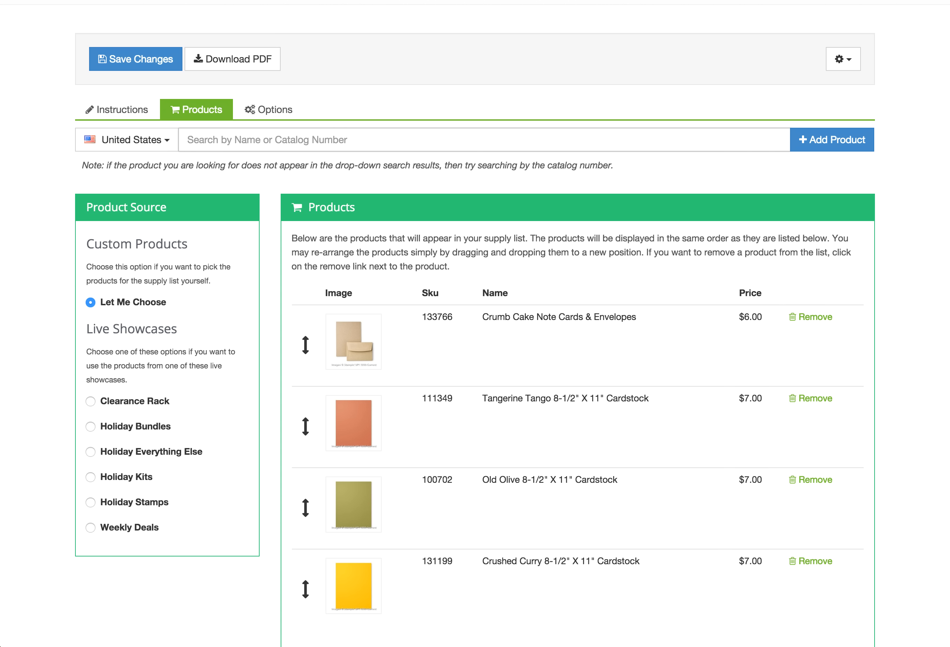
type("101650")
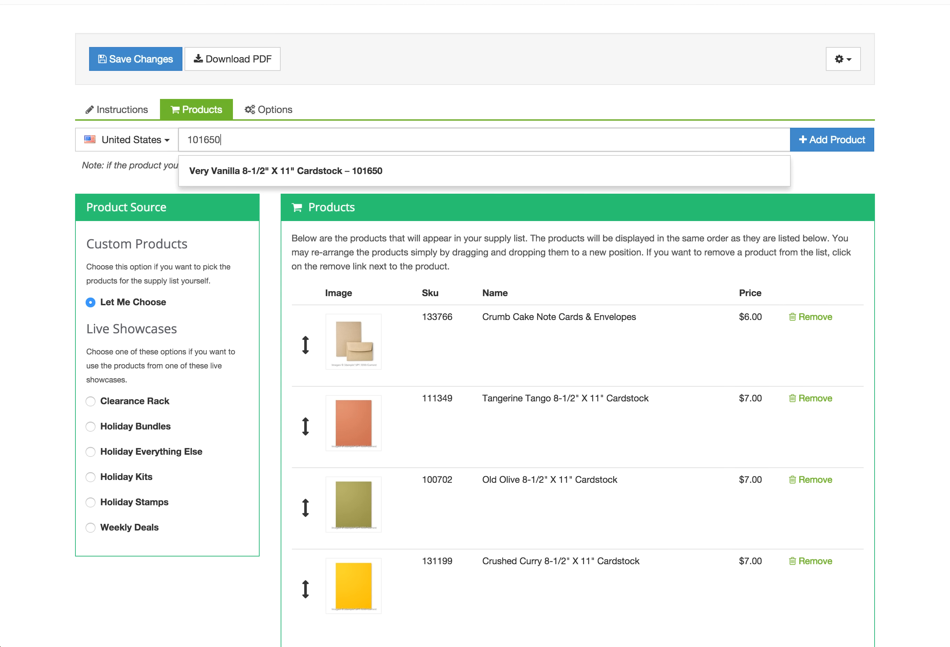
key("Return")
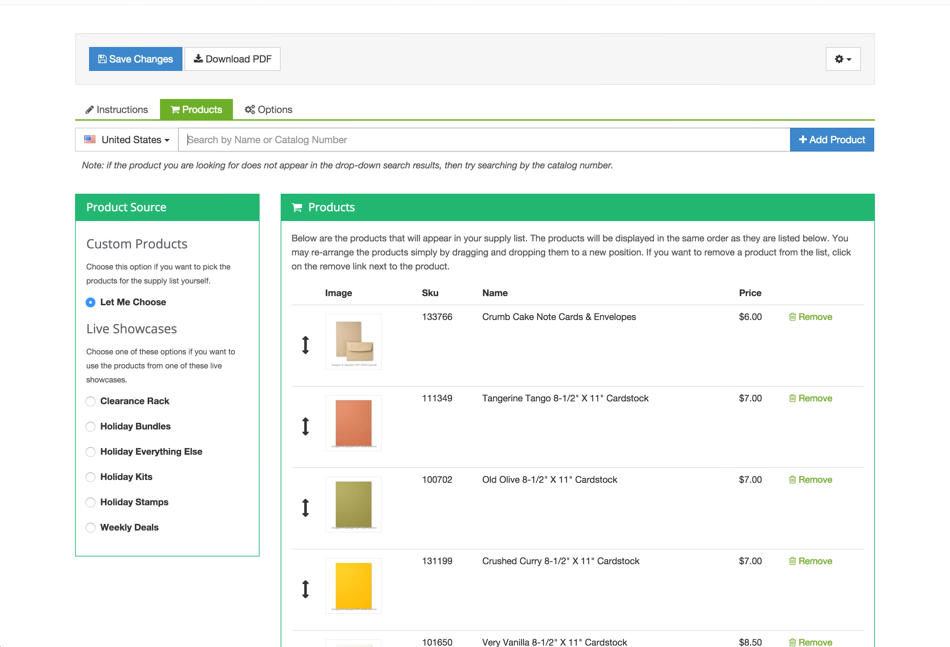
Add items 126946, 131173 and 126983 pads, 131259 Brights markers, and 134586 Crushed Curry Baker's Twine
type("126")
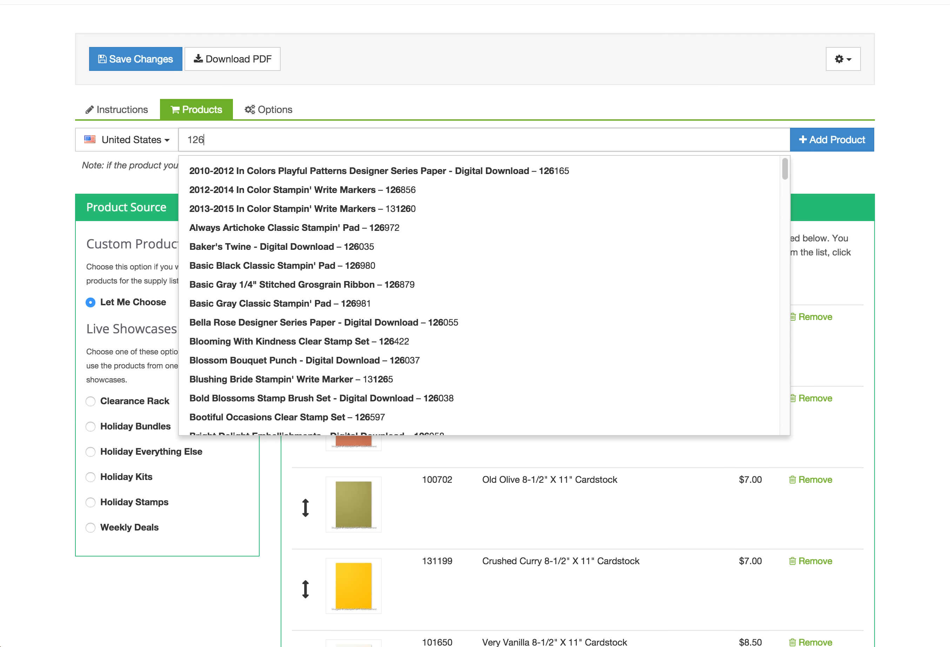
type("946")
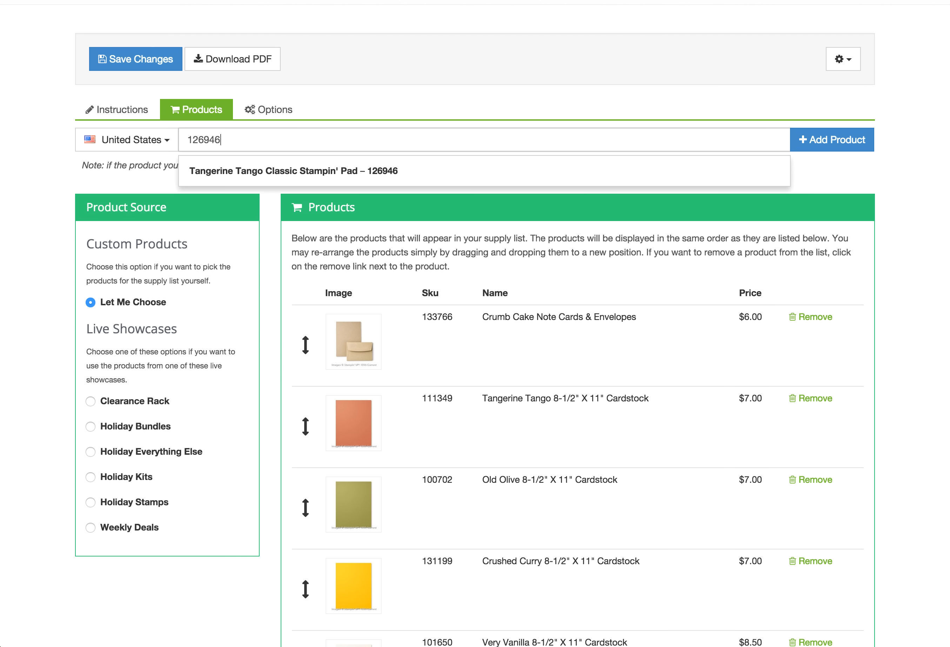
key("Return")
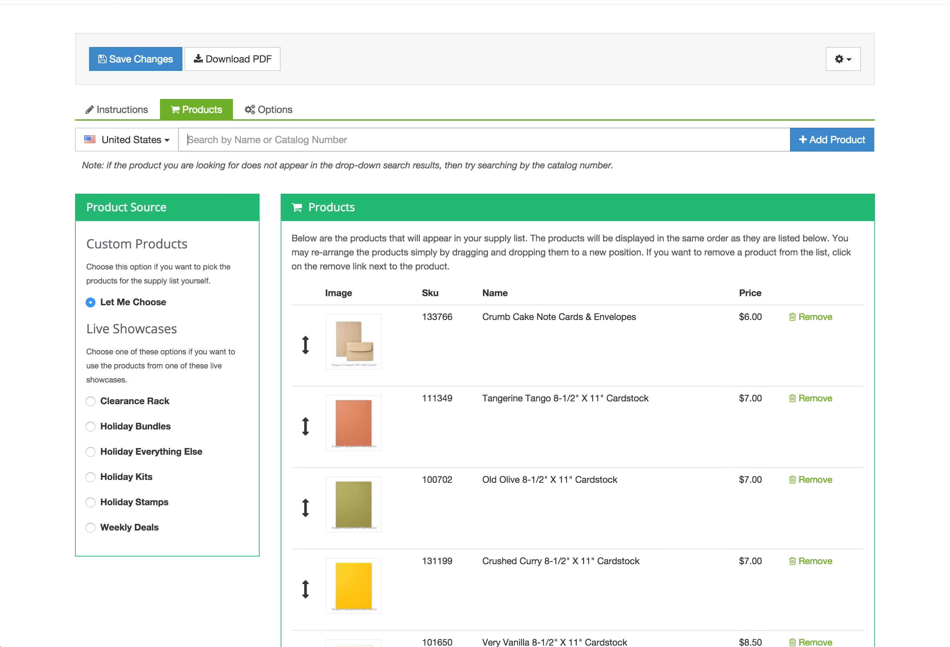
type("13")
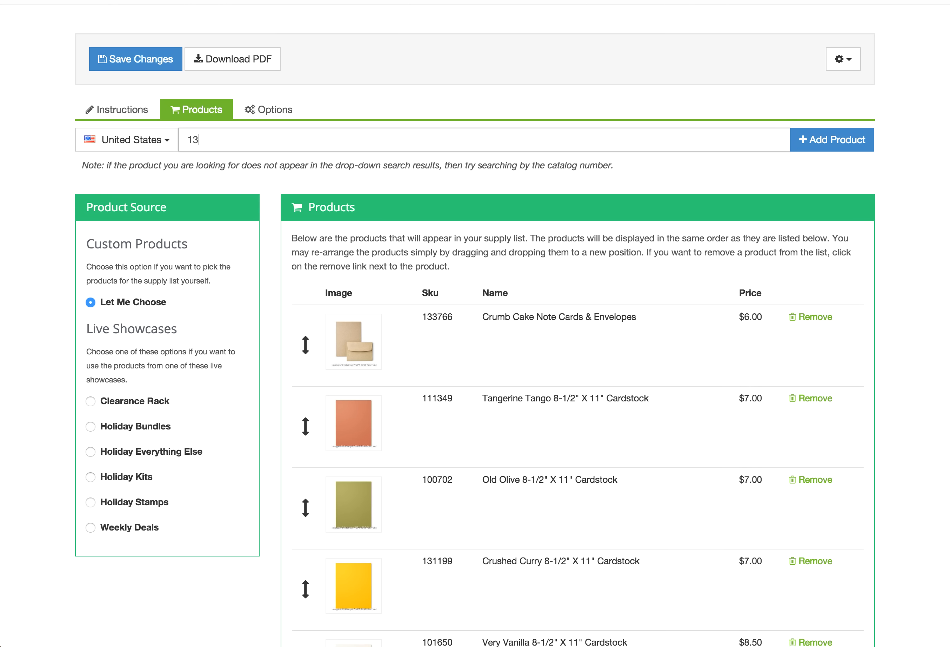
type("1173")
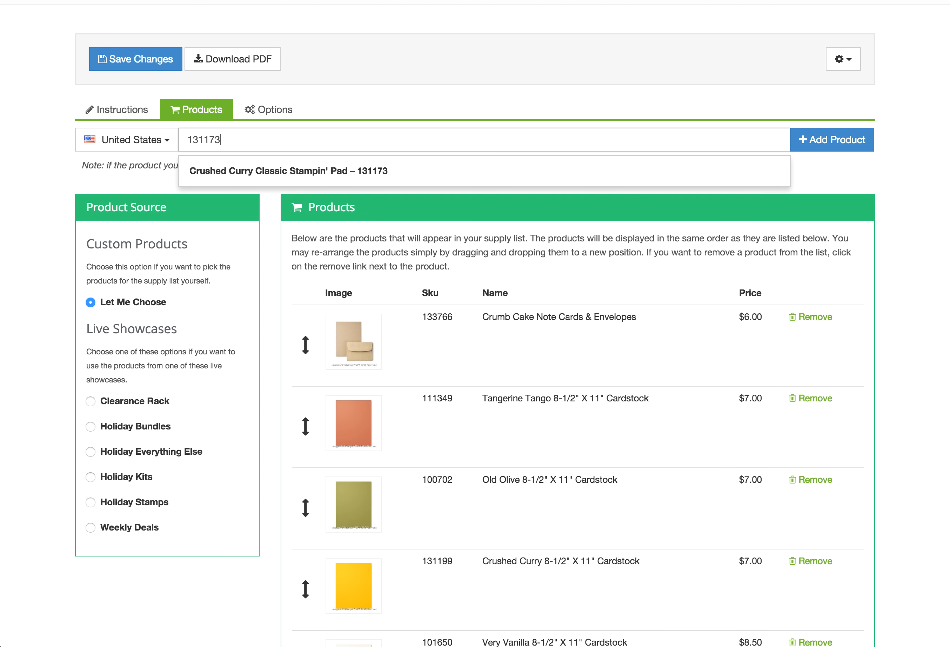
key("Return")
type("12")
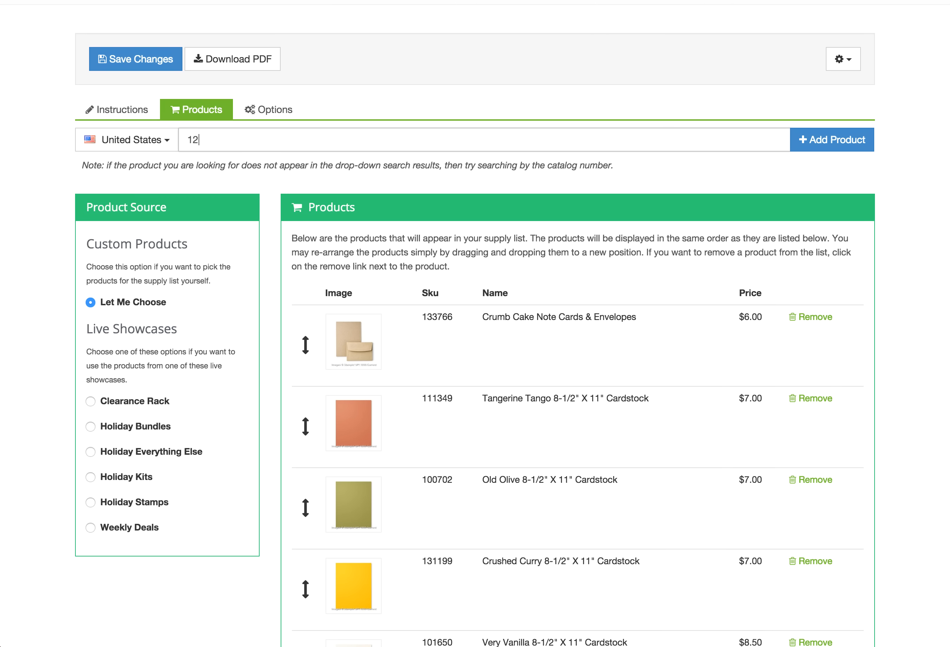
type("6983")
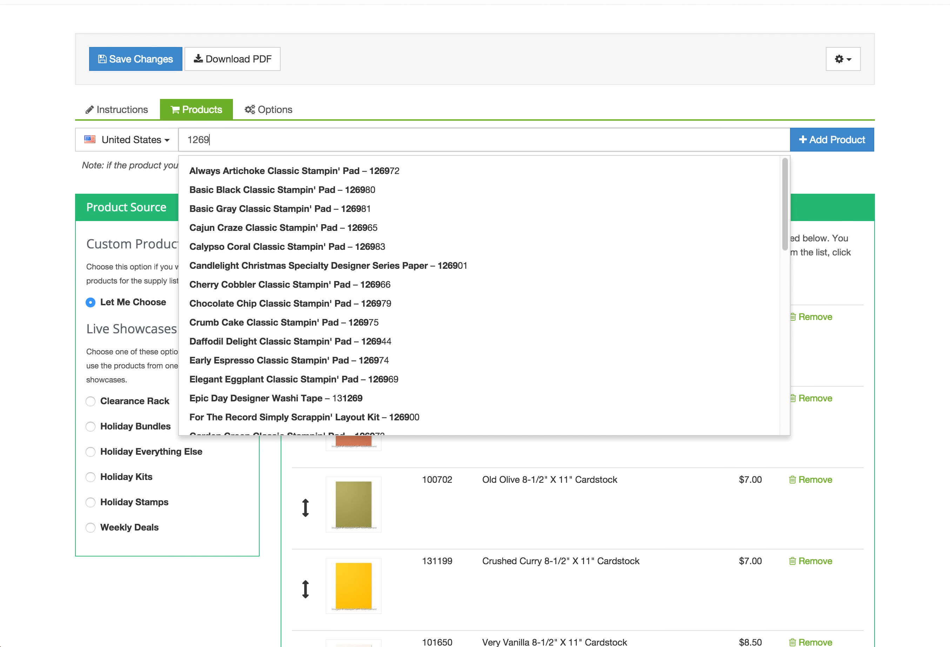
key("Return")
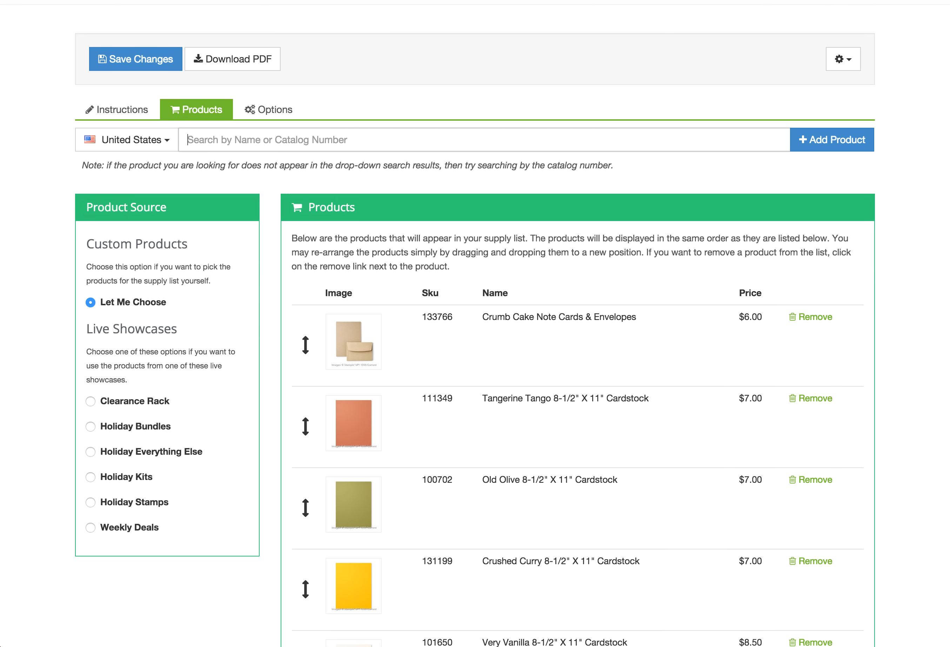
type("131")
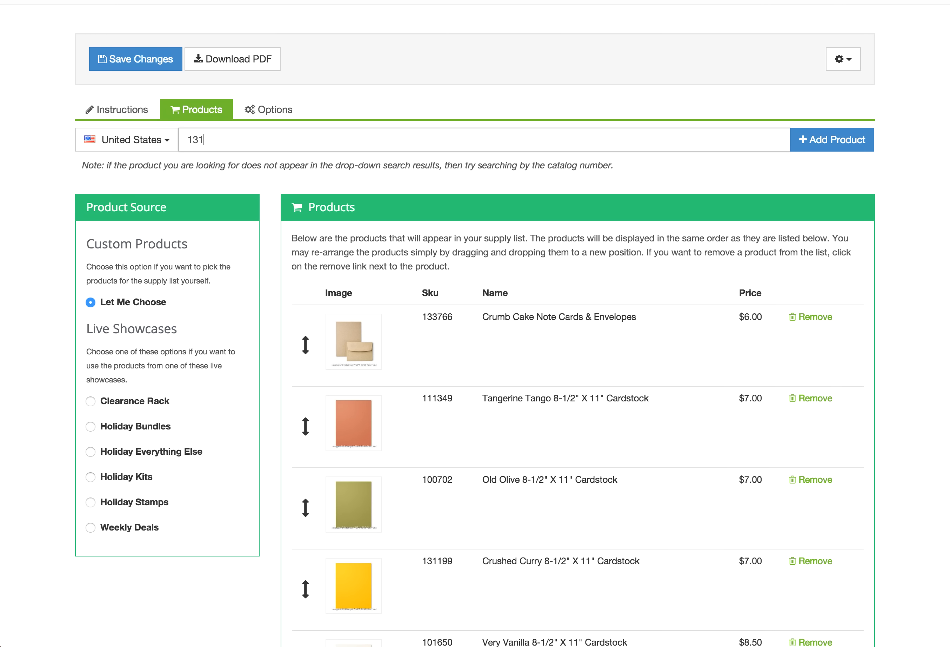
type("259")
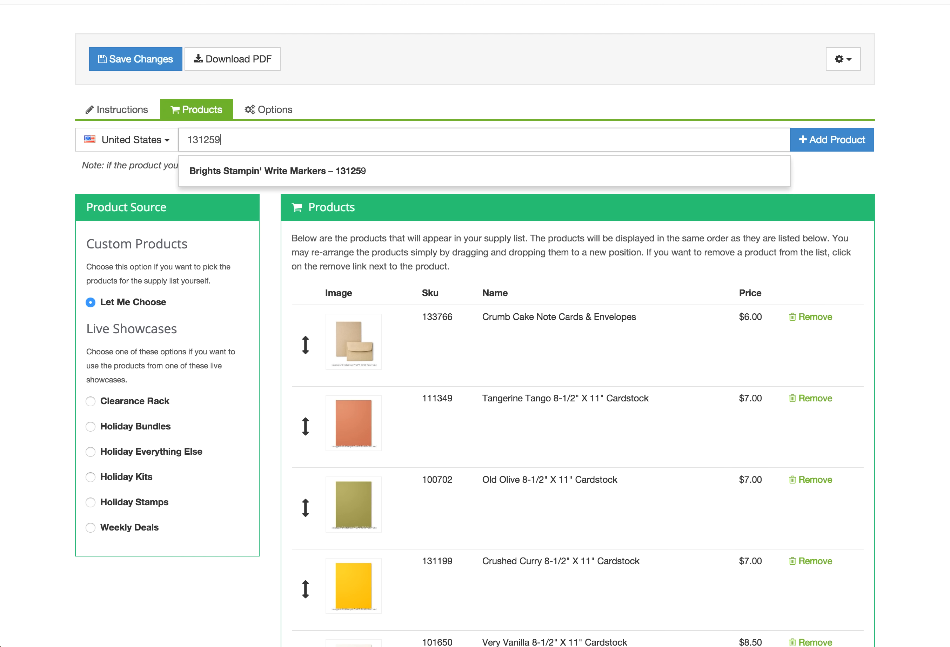
key("Return")
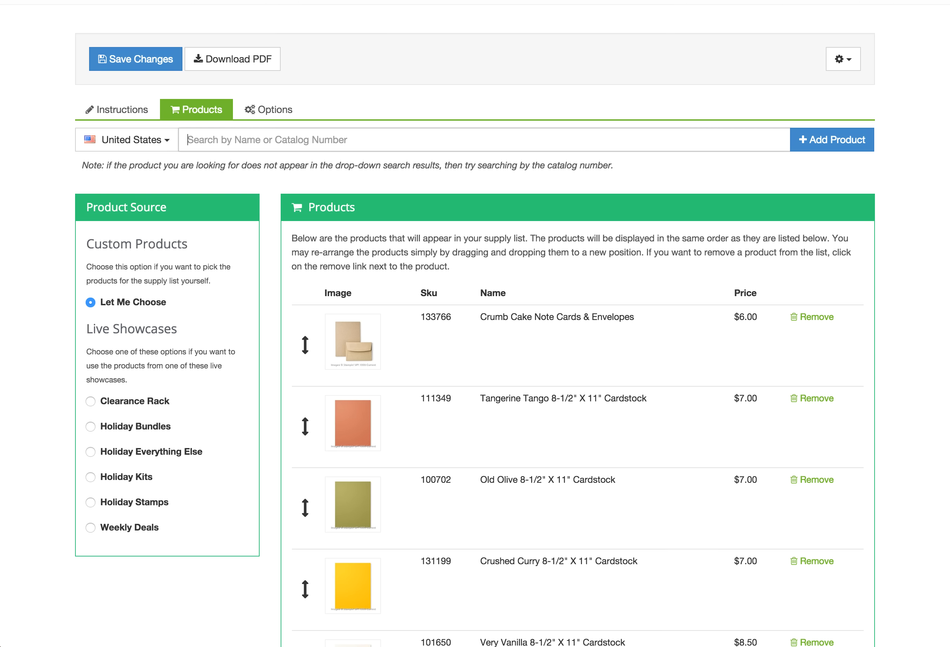
type("134")
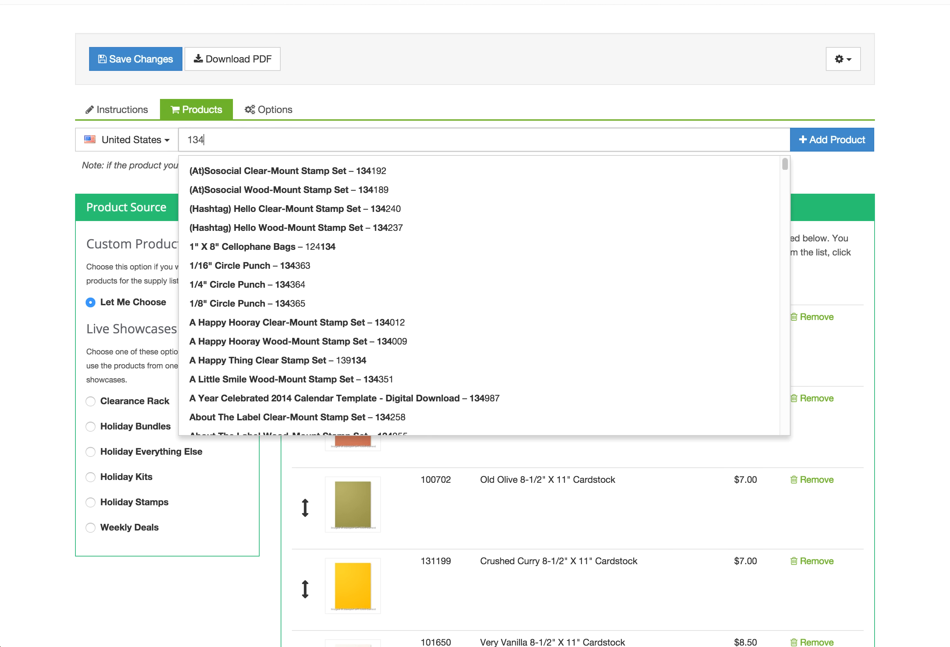
type("586")
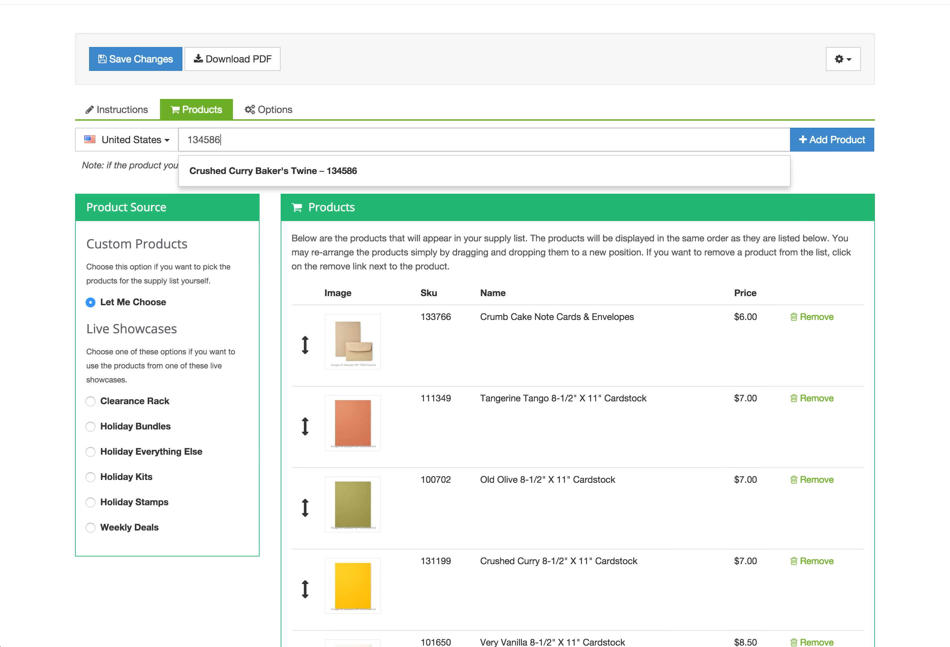
key("Return")
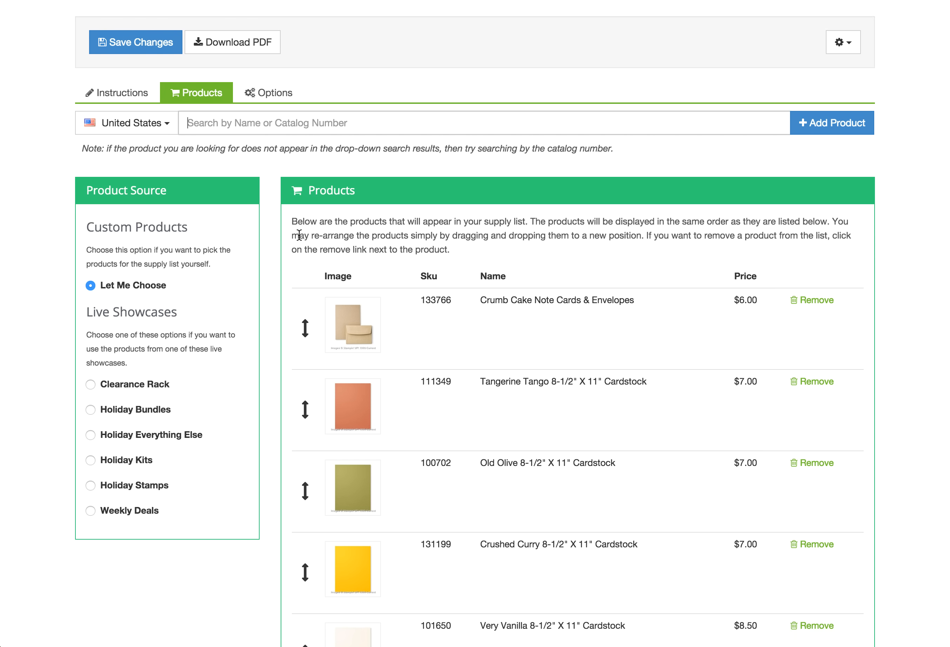
Keep the Brights Stampin' Write Markers below the Old Olive pad and save the supply list
scroll(297, 228, "down", 3)
scroll(297, 228, "down", 10)
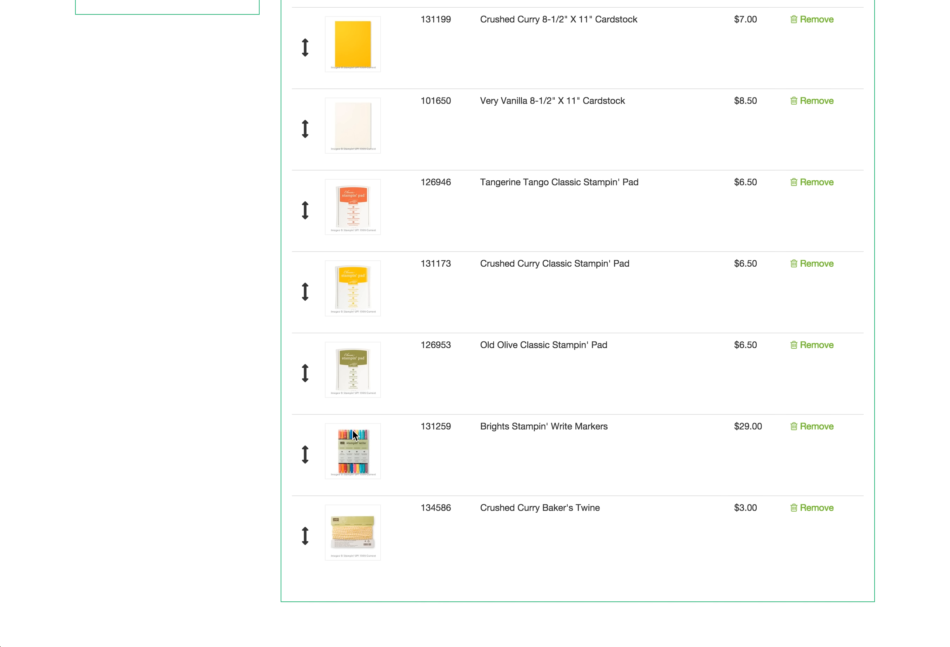
left_click_drag(310, 455, 305, 382)
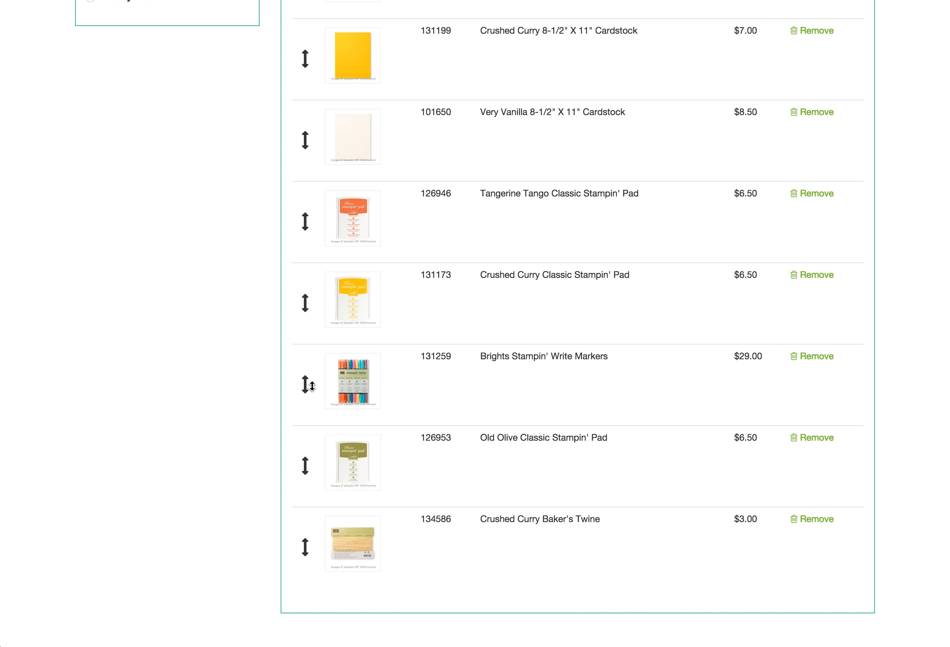
left_click_drag(308, 385, 315, 474)
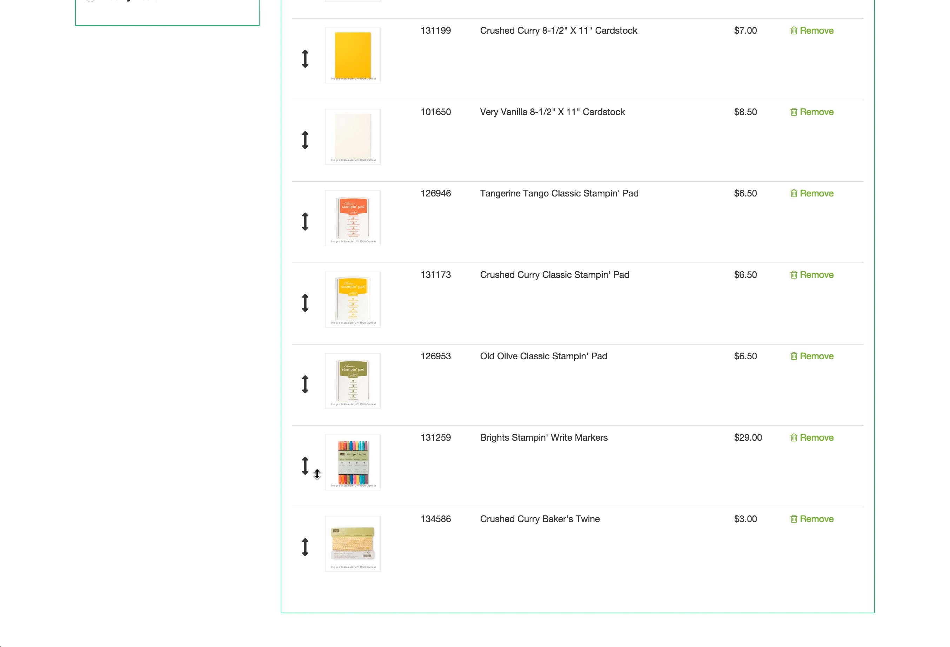
scroll(397, 344, "up", 6)
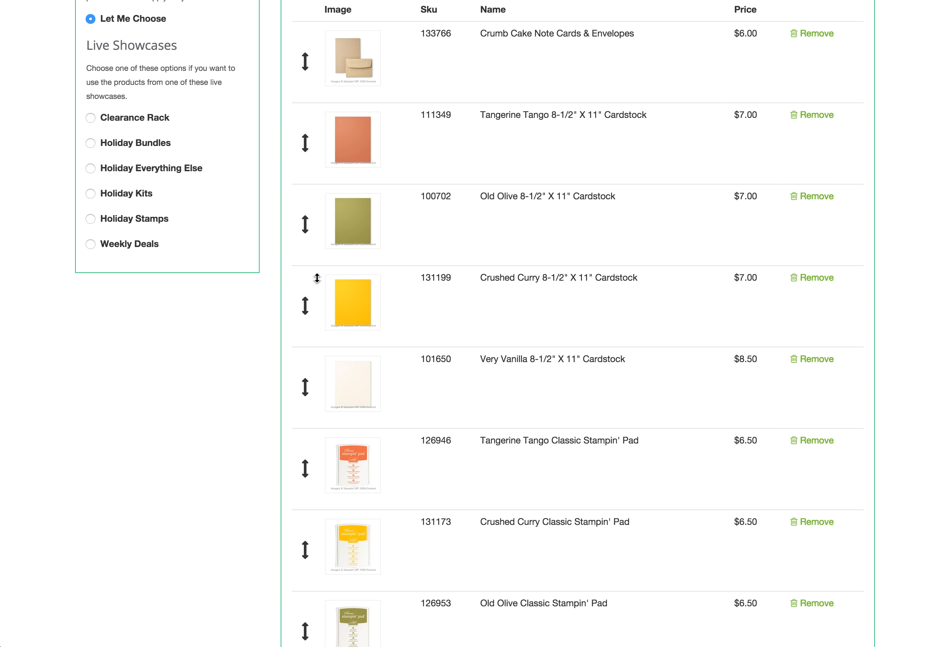
scroll(312, 272, "up", 10)
left_click(157, 174)
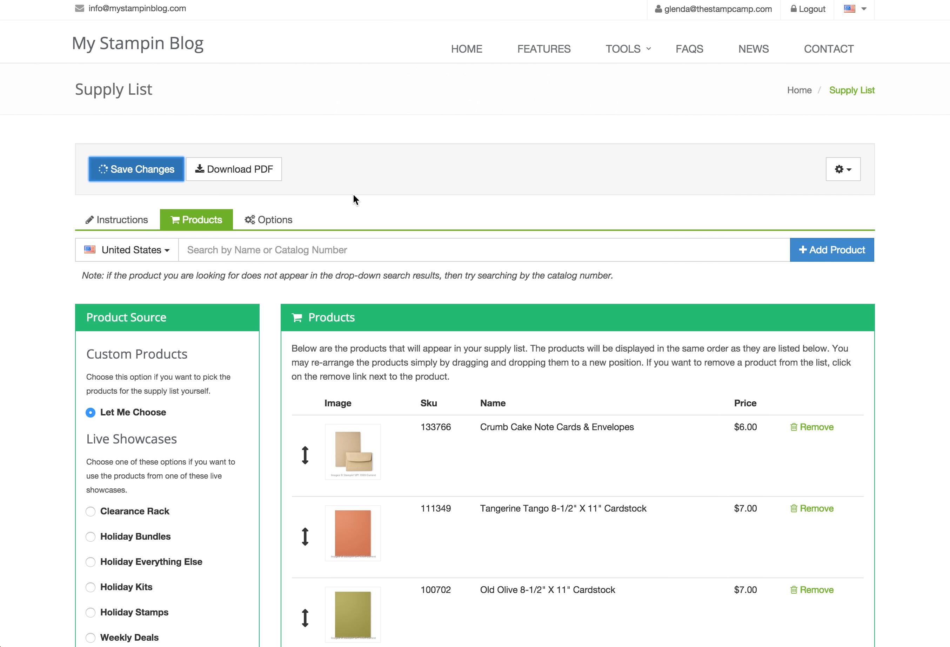
Download the regenerated supply list PDF and scroll to page 3's ten linked products with prices
left_click(259, 178)
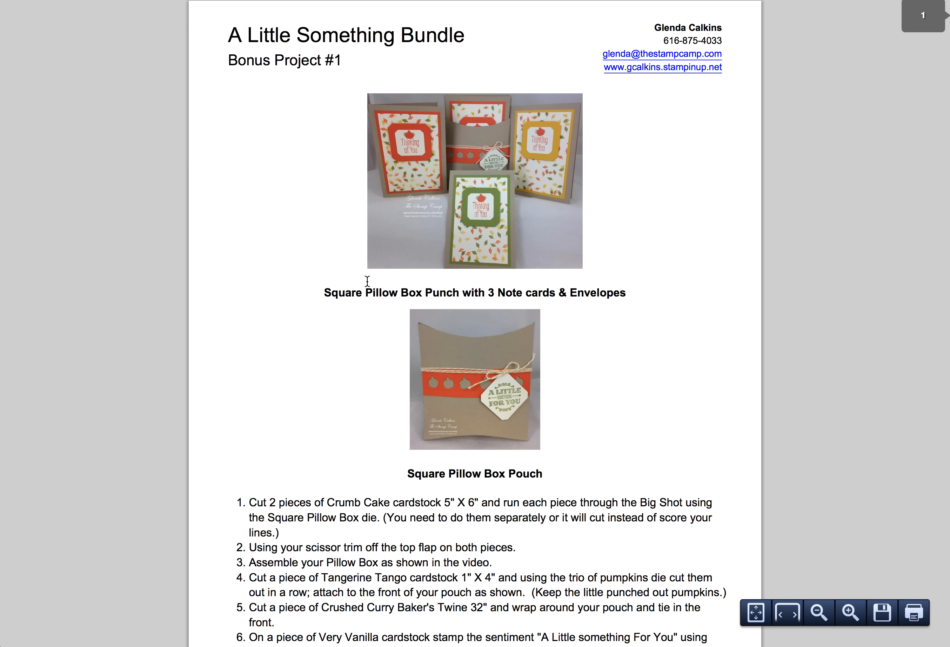
scroll(366, 277, "down", 15)
scroll(367, 272, "down", 5)
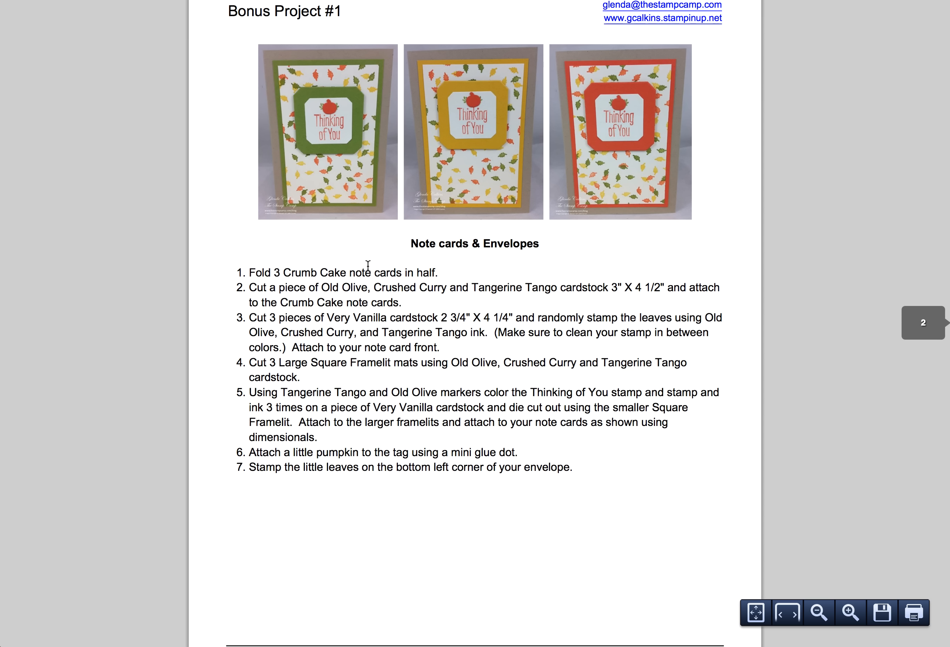
scroll(368, 265, "down", 3)
scroll(367, 265, "down", 15)
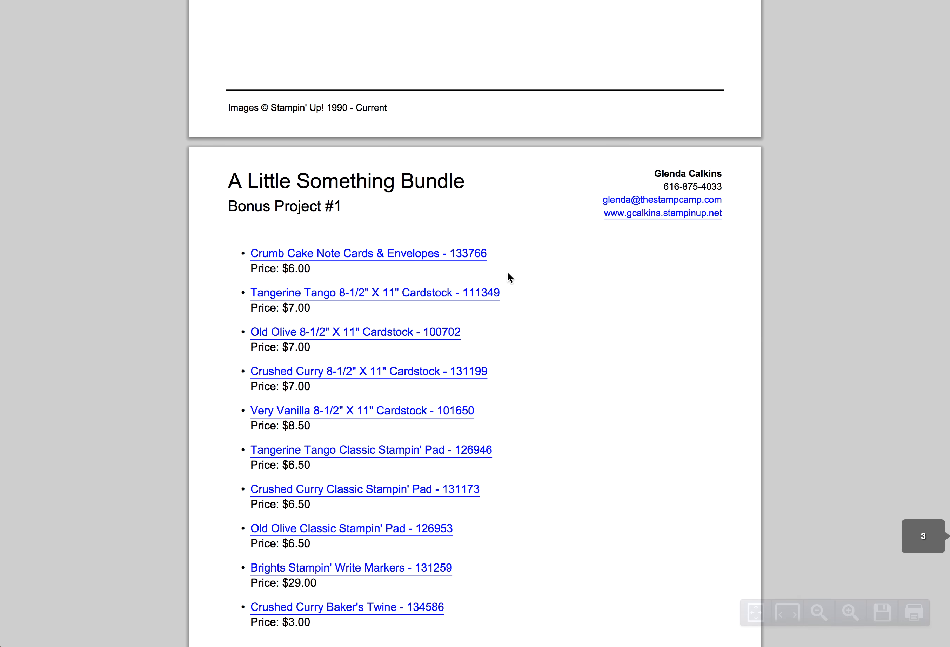
scroll(508, 270, "down", 3)
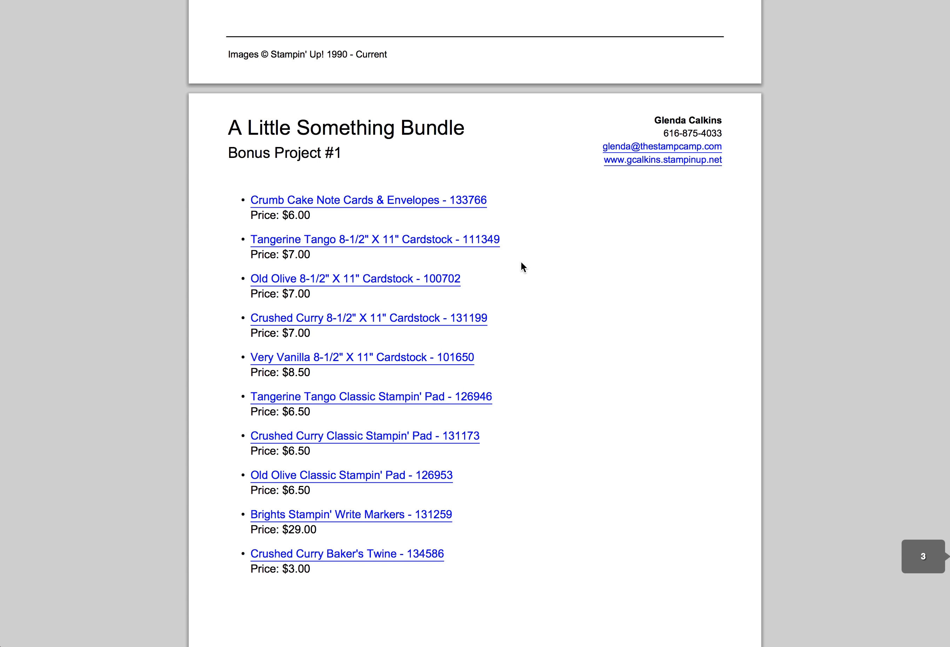
scroll(528, 274, "down", 6)
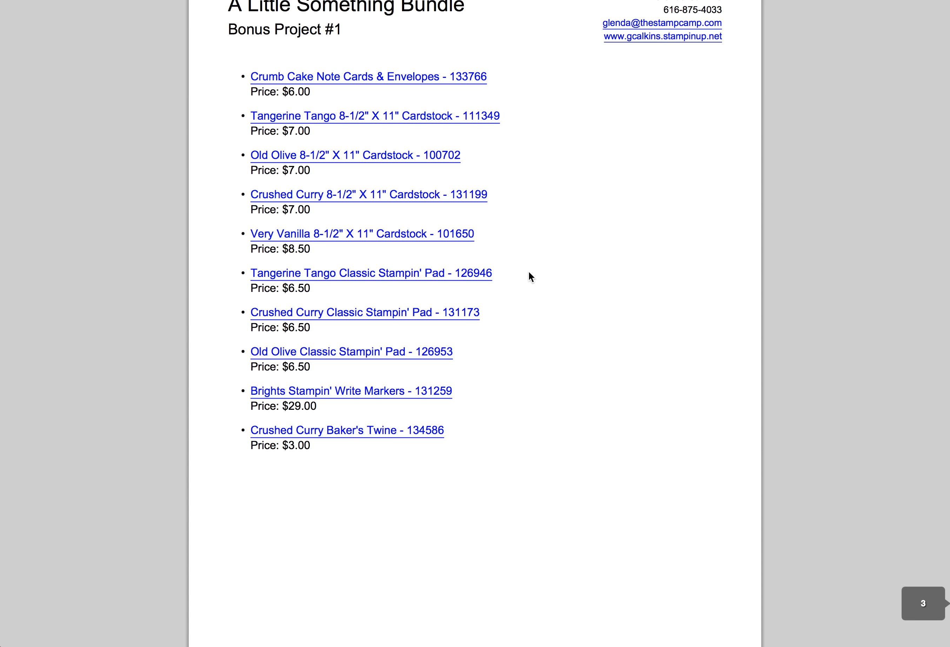
Follow the PDF's Old Olive 8-1/2" X 11" Cardstock link to its $7.00 store page
left_click(403, 159)
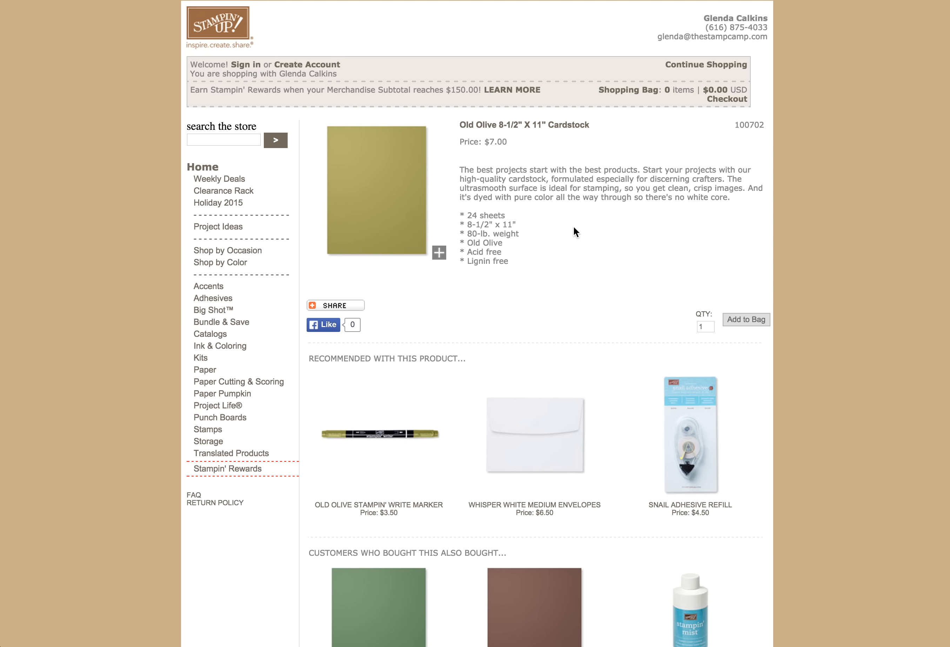
left_click_drag(703, 18, 765, 47)
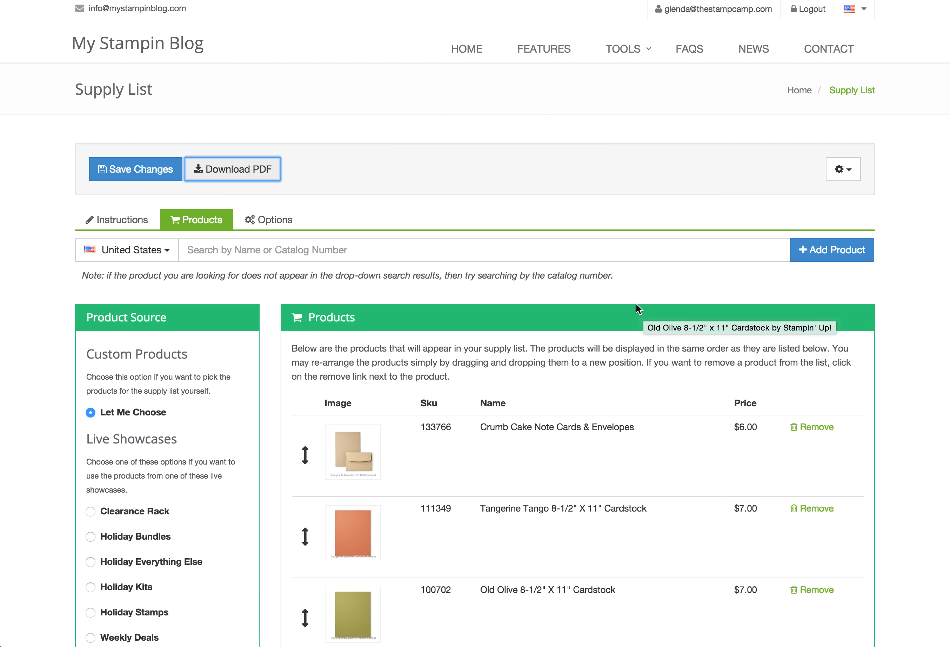
In the supply list's Options section, enter a document password under Security
left_click(602, 285)
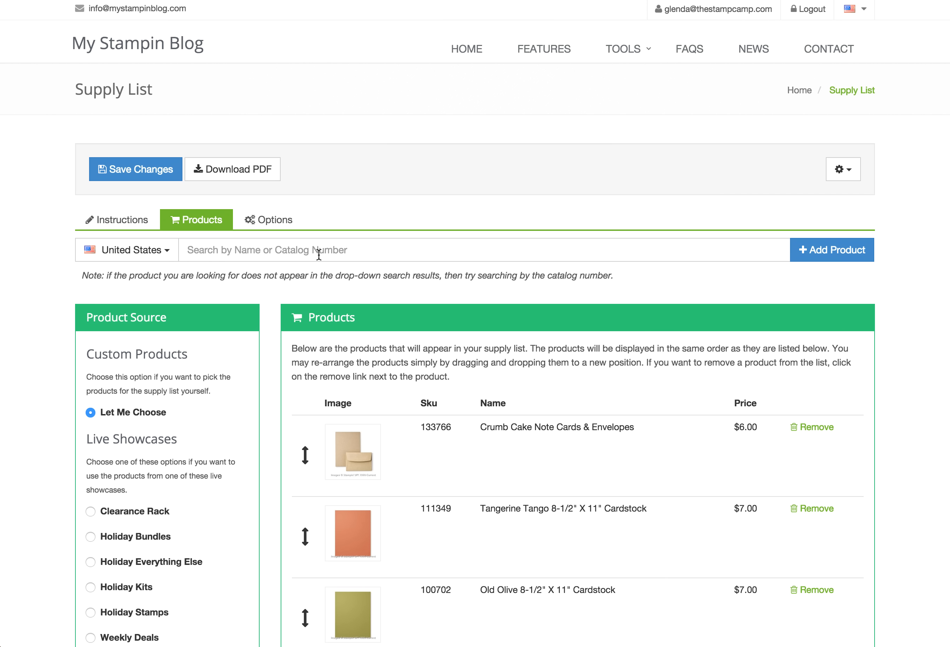
left_click(271, 221)
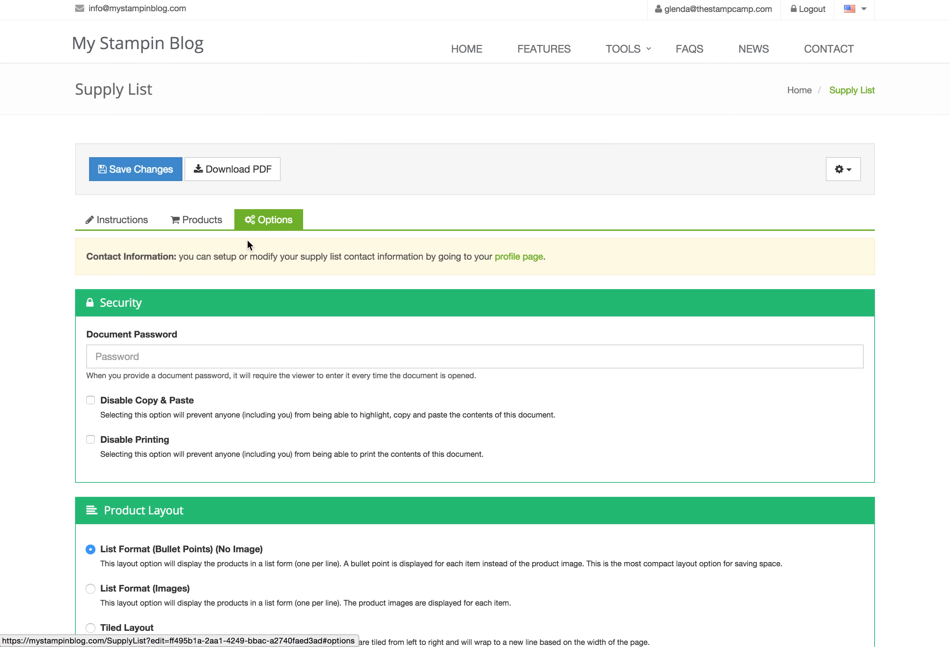
scroll(63, 356, "down", 1)
left_click(110, 326)
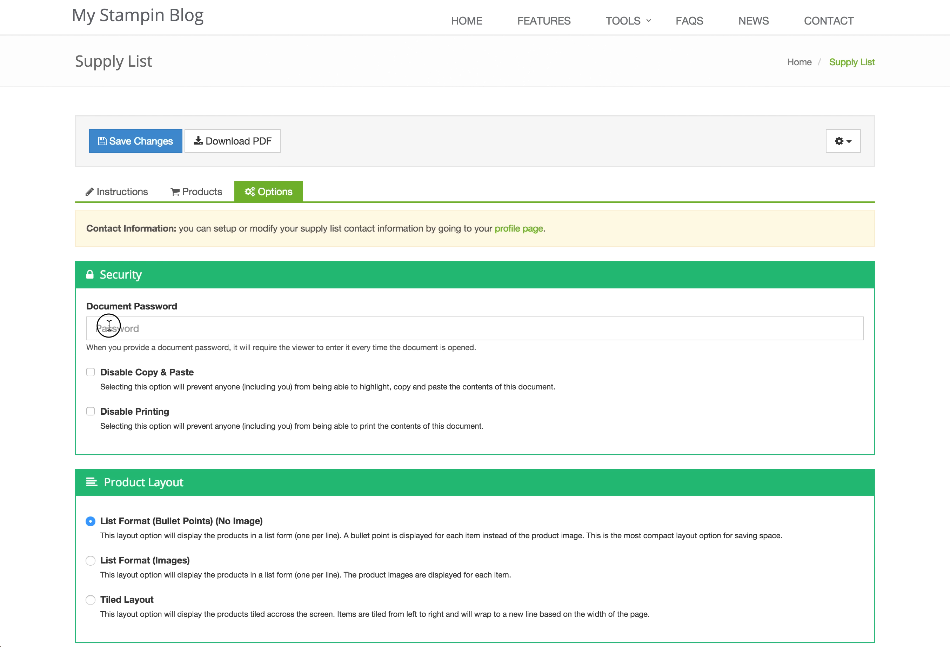
scroll(67, 315, "down", 1)
scroll(68, 318, "down", 1)
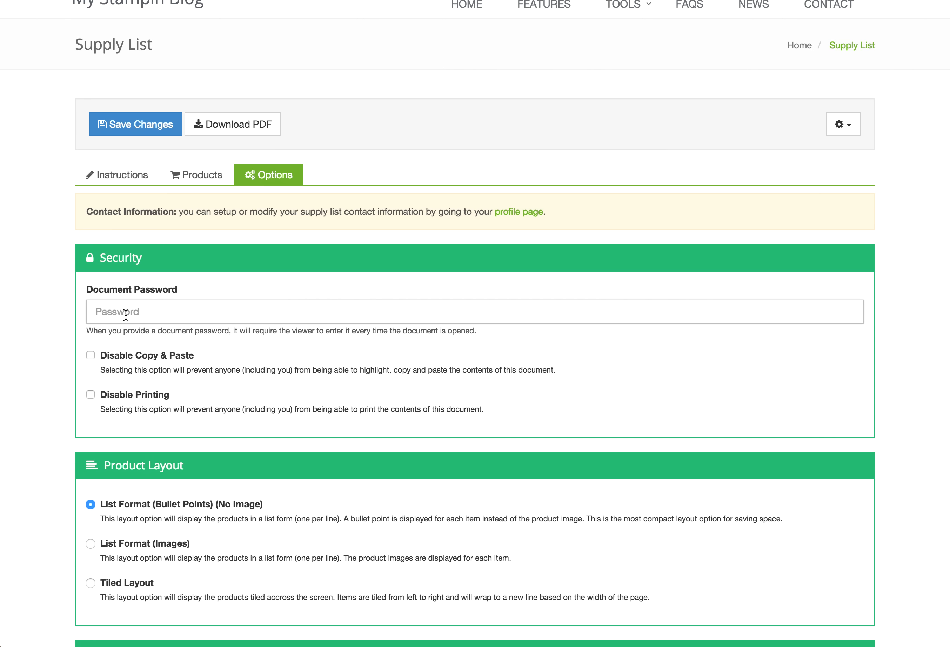
type("abc123")
scroll(108, 332, "down", 1)
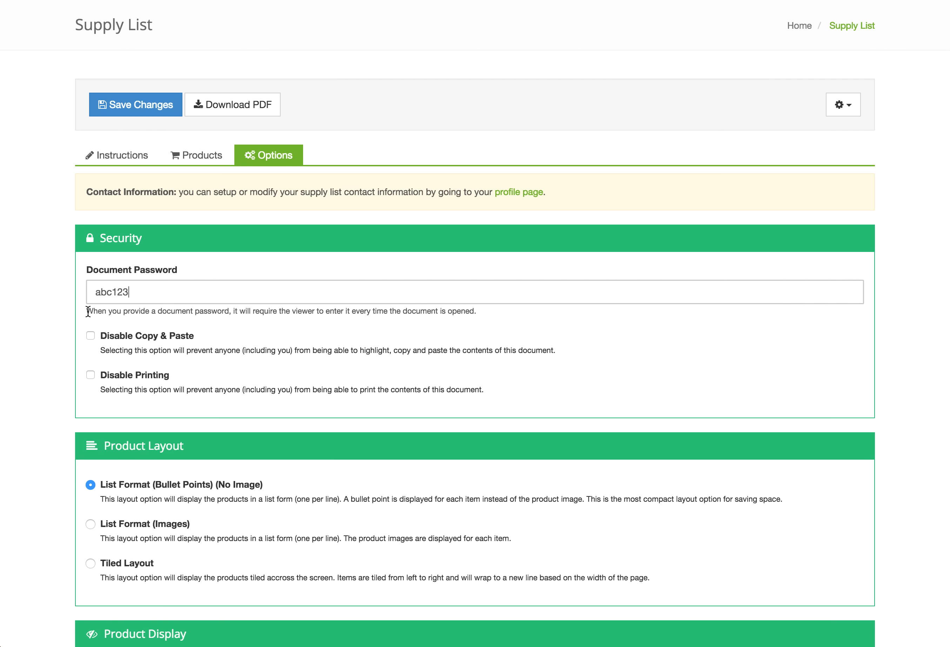
left_click_drag(87, 311, 228, 311)
Copy the selected help text, then switch on Disable Copy & Paste and Disable Printing
right_click(220, 311)
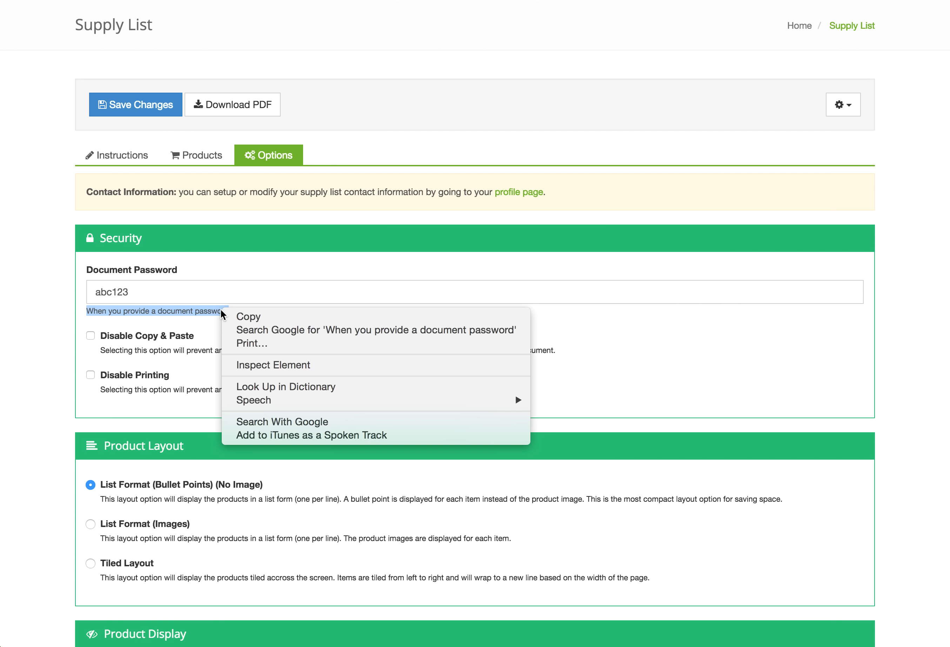
left_click(228, 312)
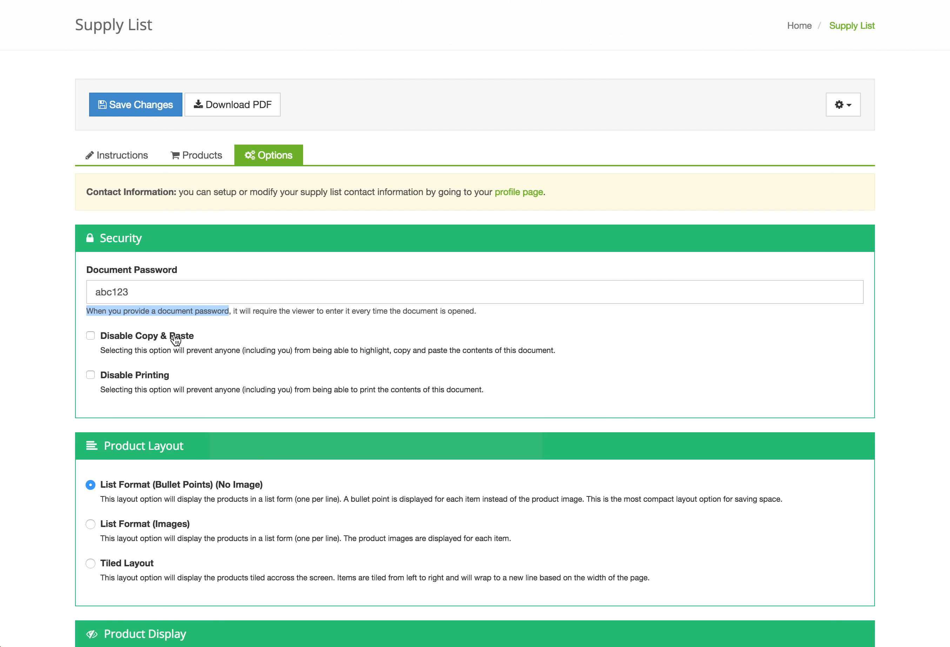
left_click(175, 340)
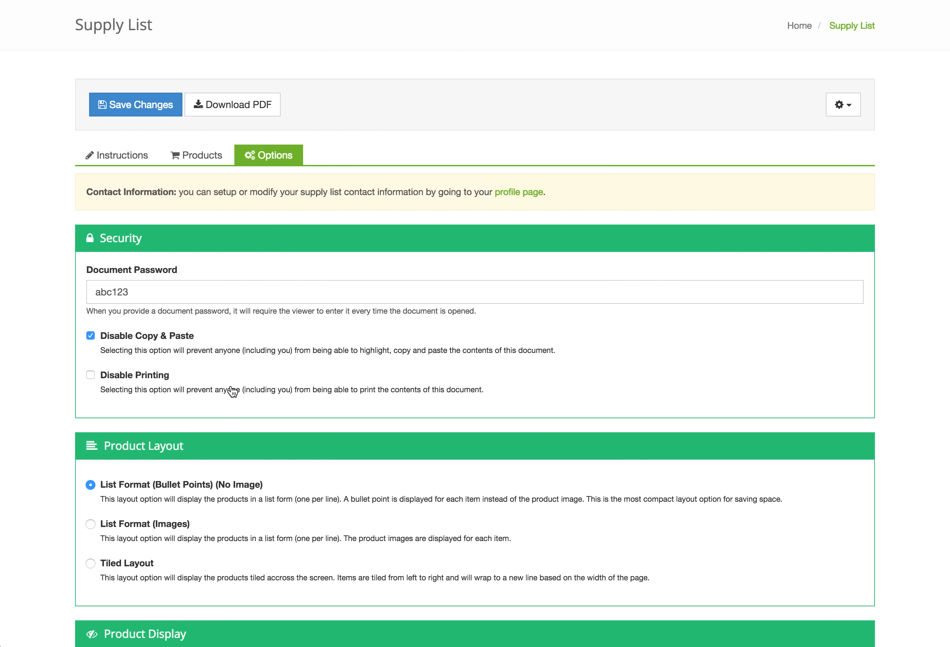
left_click(113, 379)
scroll(137, 382, "down", 1)
Choose List Format (Images) for Product Layout, leaving catalog numbers, prices and the instruction page break on
scroll(137, 382, "down", 5)
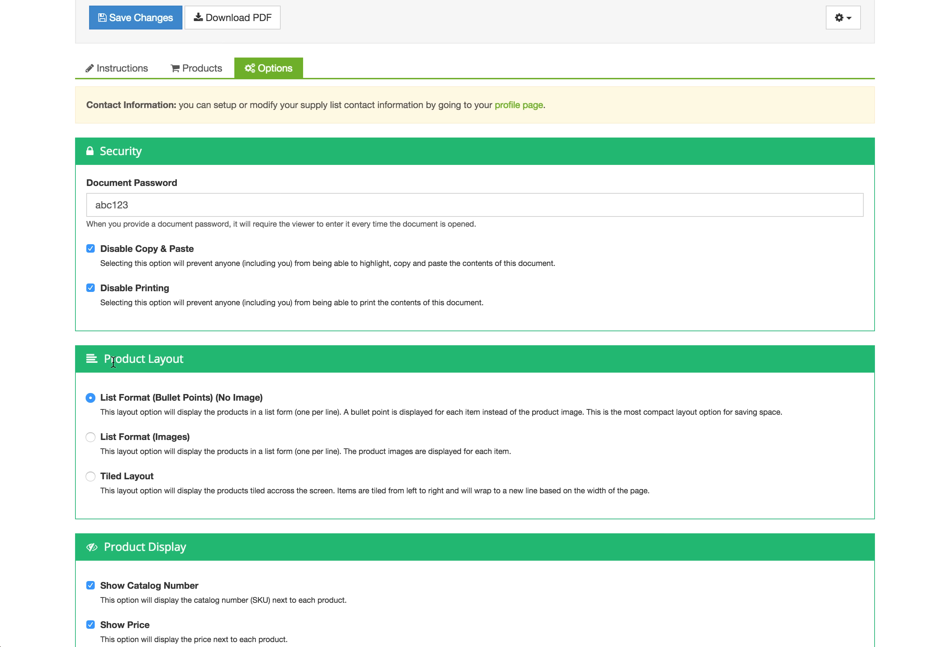
scroll(114, 363, "down", 2)
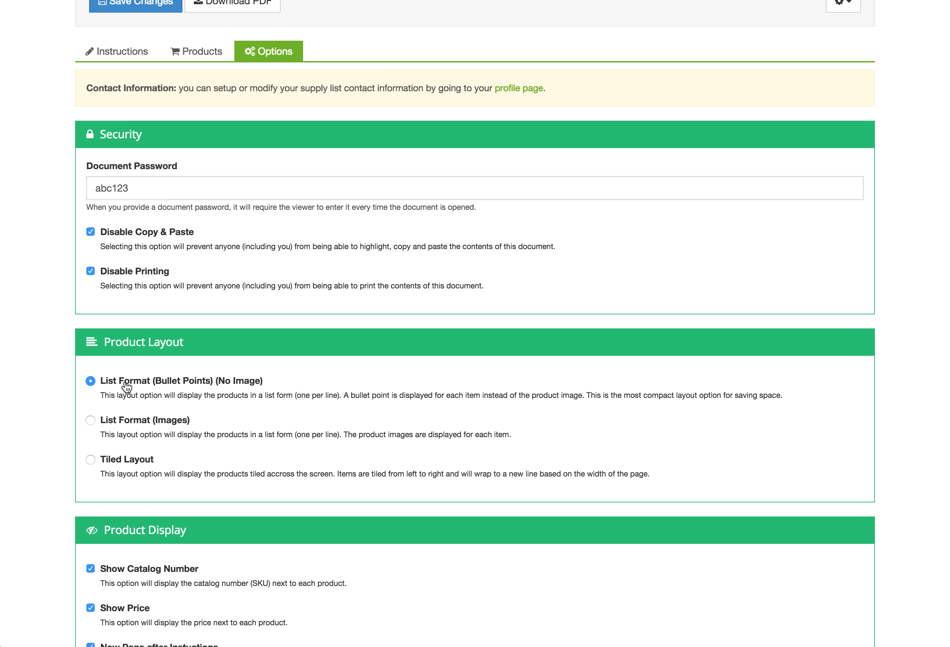
scroll(127, 390, "down", 1)
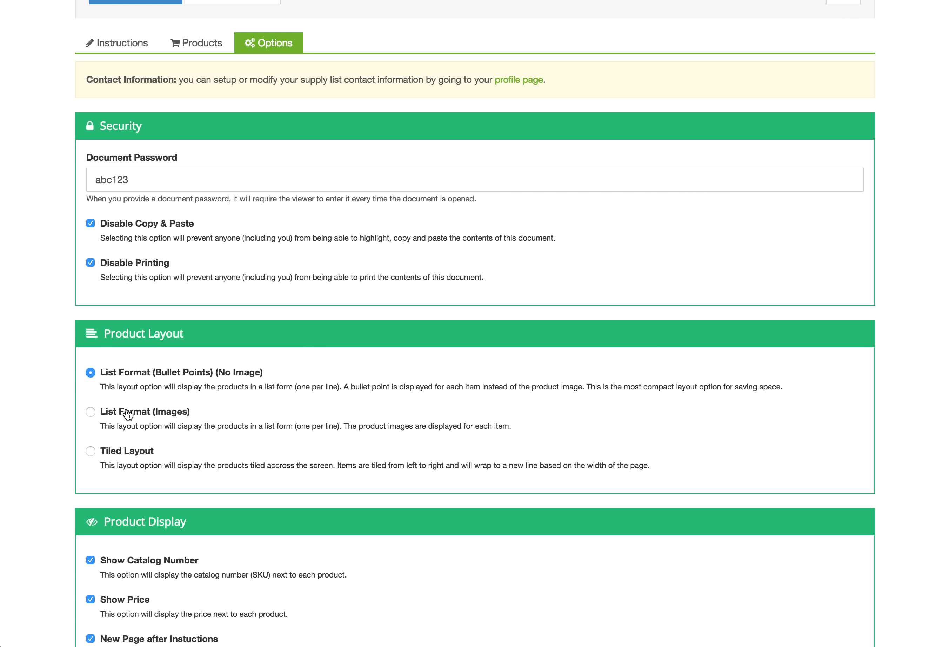
left_click(128, 414)
scroll(67, 412, "down", 1)
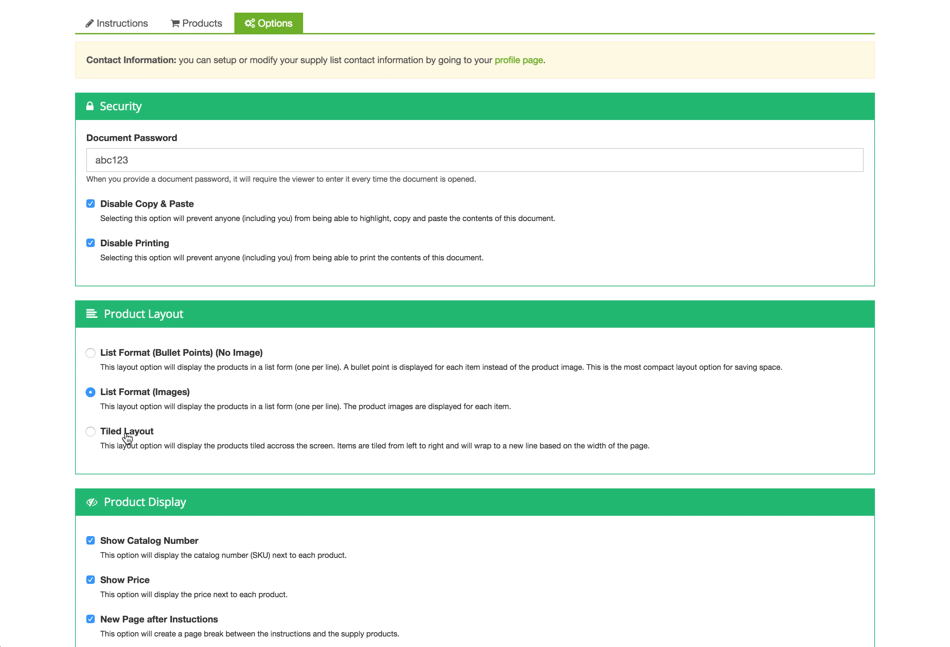
scroll(120, 431, "down", 5)
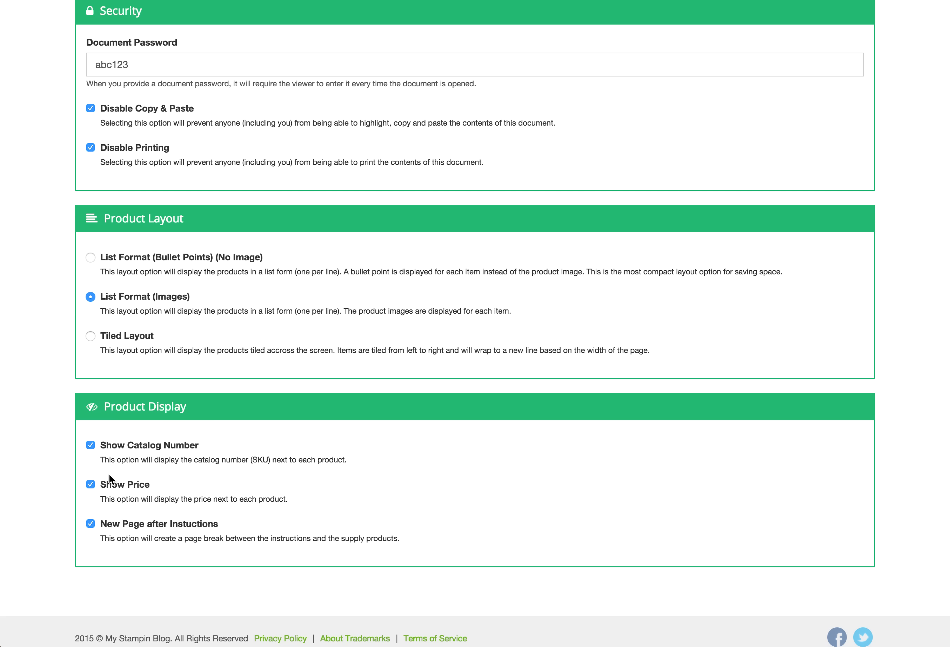
scroll(78, 486, "down", 1)
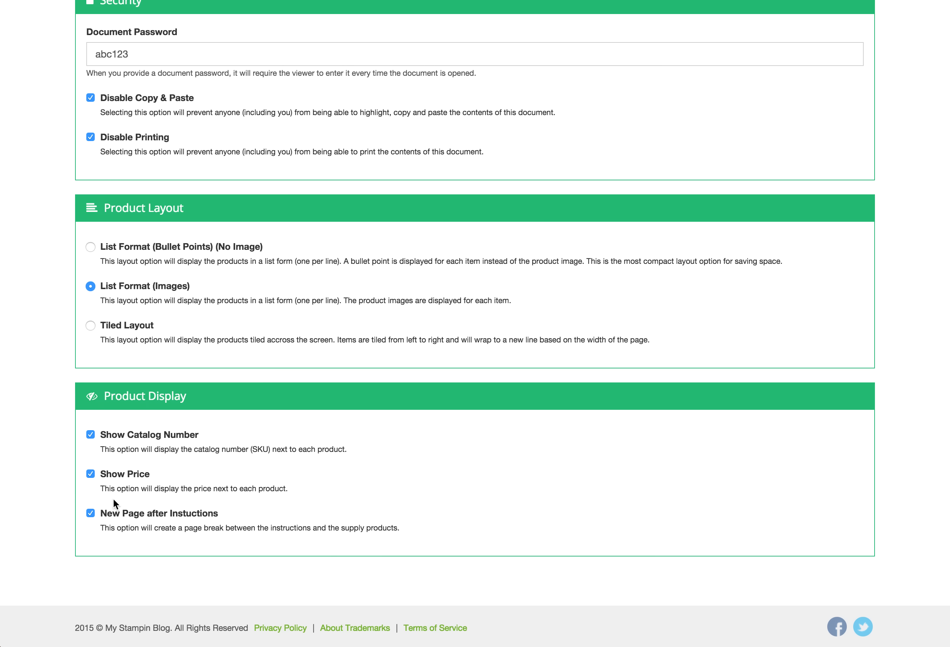